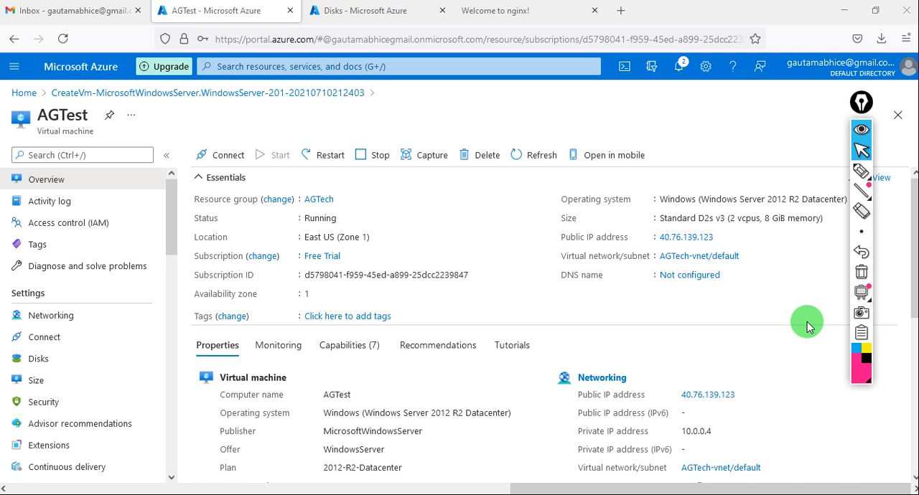
# - Sketch a pink computer monitor and write an underlined "P.V" over the AGTest overview with the annotation pen
pyautogui.click(860, 171)
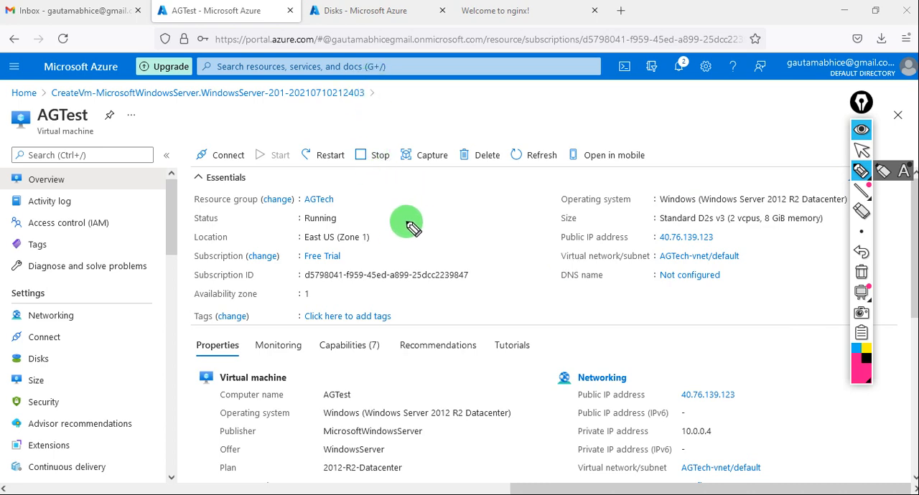
pyautogui.moveTo(387, 206)
pyautogui.mouseDown()
pyautogui.moveTo(388, 224)
pyautogui.moveTo(424, 215)
pyautogui.moveTo(386, 220)
pyautogui.moveTo(390, 205)
pyautogui.moveTo(403, 224)
pyautogui.moveTo(399, 235)
pyautogui.moveTo(411, 234)
pyautogui.moveTo(427, 262)
pyautogui.moveTo(448, 245)
pyautogui.mouseUp()
pyautogui.click(435, 259)
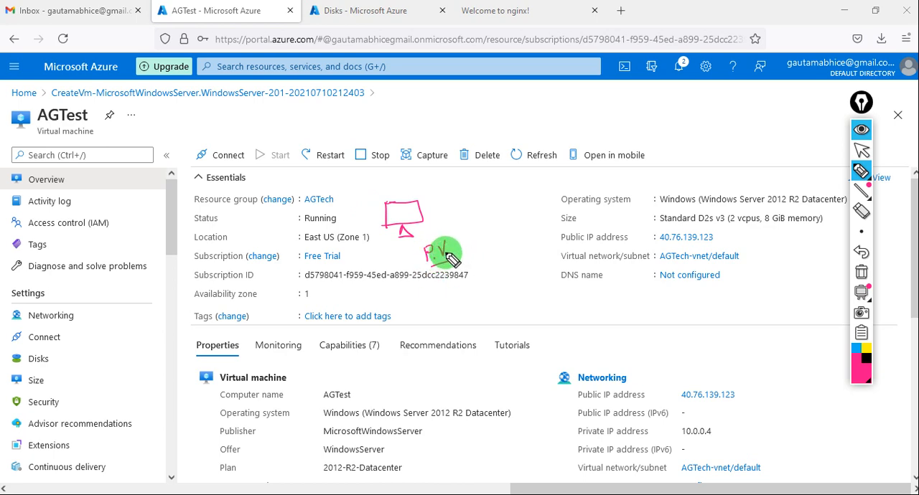
# - Draw a box labelled "L3" and write underlined "Forwa" and "Public" notes beside the monitor sketch
pyautogui.moveTo(470, 186)
pyautogui.mouseDown()
pyautogui.moveTo(474, 209)
pyautogui.moveTo(515, 171)
pyautogui.moveTo(468, 185)
pyautogui.moveTo(485, 194)
pyautogui.mouseUp()
pyautogui.moveTo(488, 187)
pyautogui.mouseDown()
pyautogui.moveTo(491, 245)
pyautogui.moveTo(509, 221)
pyautogui.moveTo(550, 211)
pyautogui.mouseUp()
pyautogui.click(506, 195)
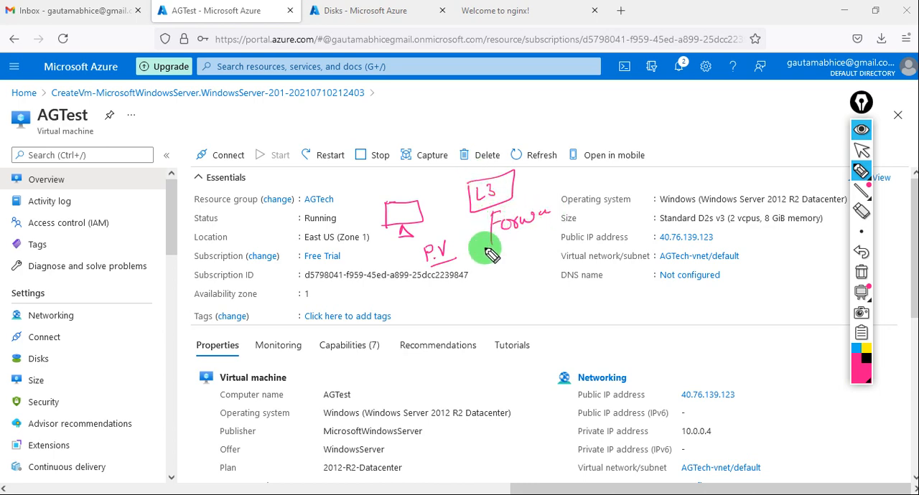
pyautogui.moveTo(483, 248); pyautogui.dragTo(550, 230)
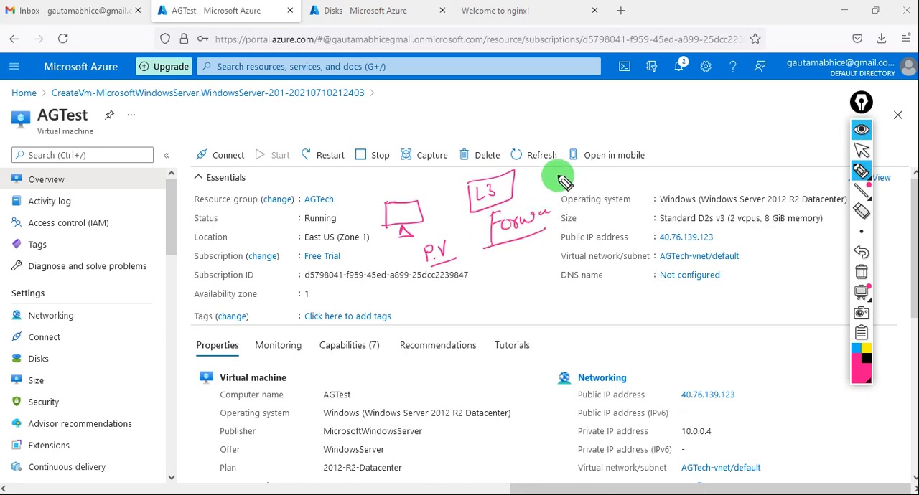
pyautogui.moveTo(565, 181)
pyautogui.mouseDown()
pyautogui.moveTo(558, 176)
pyautogui.moveTo(638, 177)
pyautogui.moveTo(553, 188)
pyautogui.mouseUp()
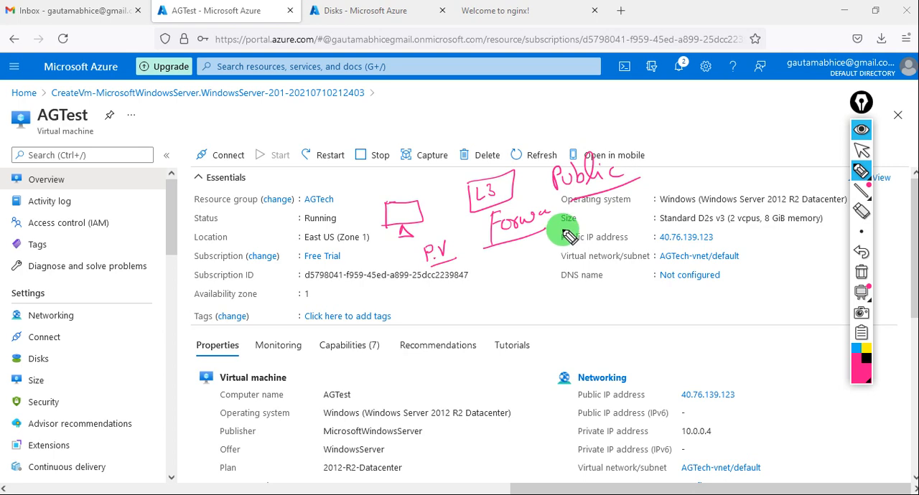
pyautogui.moveTo(568, 237)
pyautogui.mouseDown()
pyautogui.moveTo(512, 226)
pyautogui.moveTo(498, 273)
pyautogui.moveTo(507, 273)
pyautogui.moveTo(499, 213)
pyautogui.mouseUp()
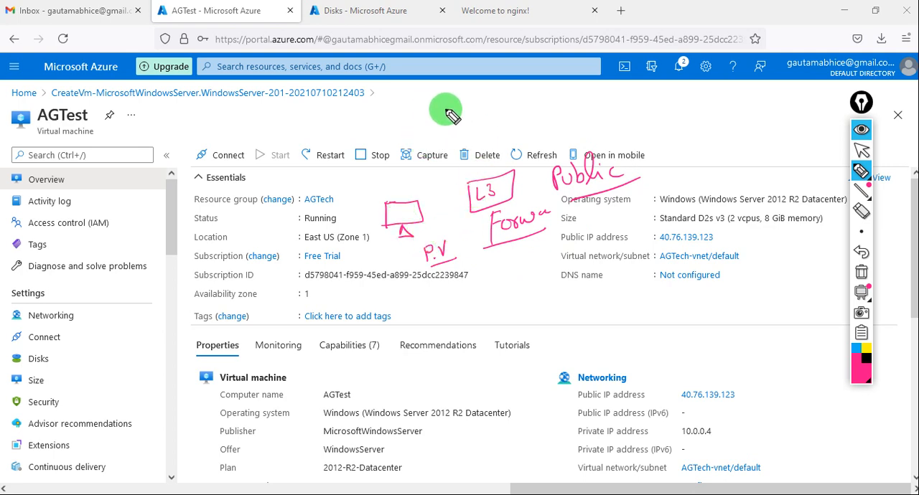
# - Write an underlined "IaaS" heading, add "IP" after "Public", and put crosses and check marks beside the monitor, L3, P.V and Forwa sketches
pyautogui.moveTo(446, 115); pyautogui.dragTo(505, 123)
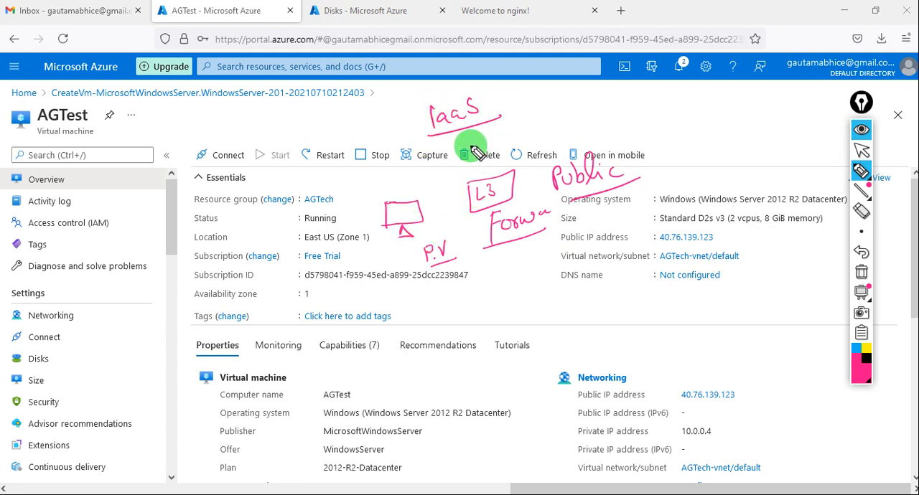
pyautogui.moveTo(398, 185); pyautogui.dragTo(414, 197)
pyautogui.moveTo(413, 186); pyautogui.dragTo(399, 198)
pyautogui.moveTo(469, 166); pyautogui.dragTo(485, 175)
pyautogui.moveTo(482, 168); pyautogui.dragTo(463, 190)
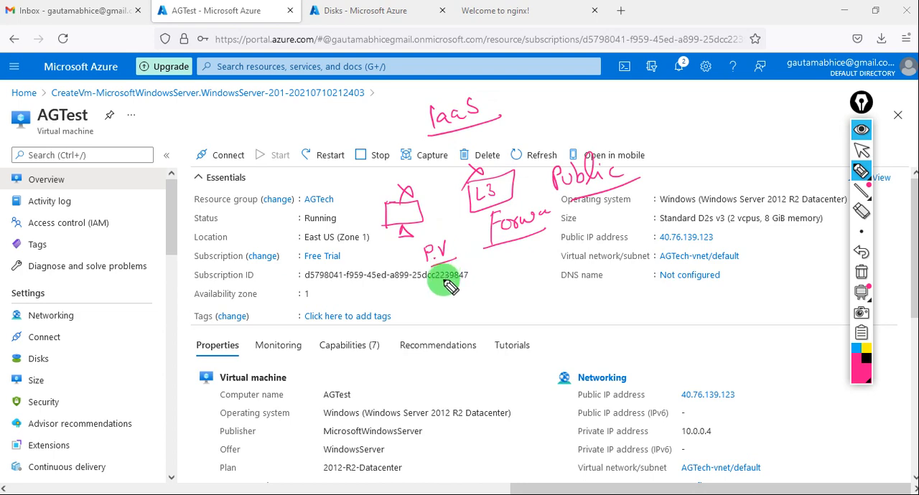
pyautogui.moveTo(448, 257); pyautogui.dragTo(455, 252)
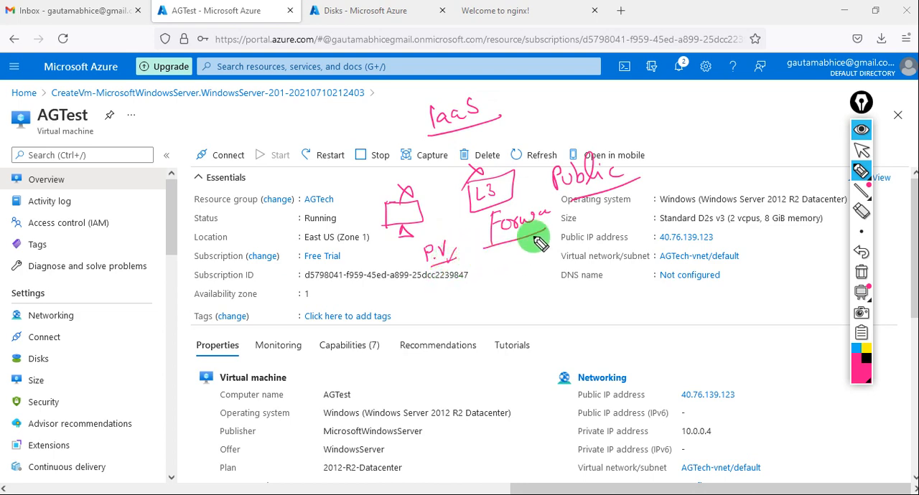
pyautogui.moveTo(505, 235); pyautogui.dragTo(525, 234)
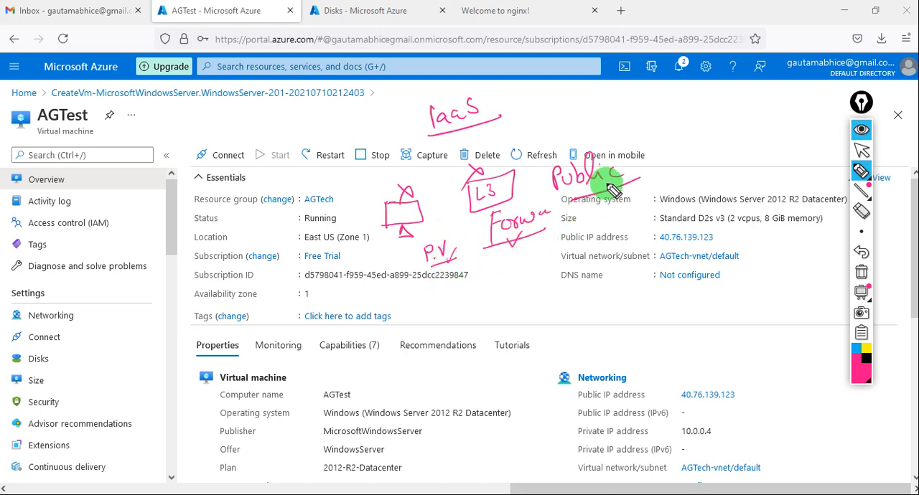
pyautogui.moveTo(640, 177)
pyautogui.mouseDown()
pyautogui.moveTo(639, 159)
pyautogui.moveTo(653, 164)
pyautogui.mouseUp()
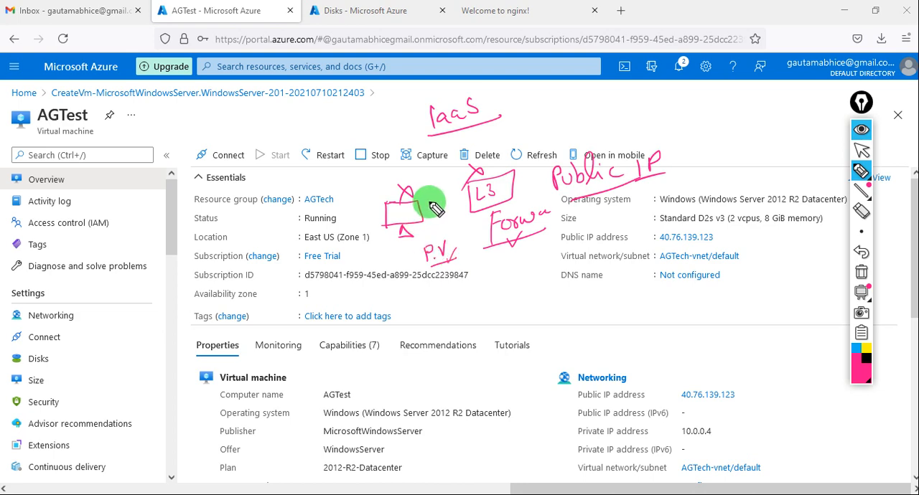
pyautogui.moveTo(430, 192); pyautogui.dragTo(439, 187)
pyautogui.moveTo(517, 180); pyautogui.dragTo(529, 172)
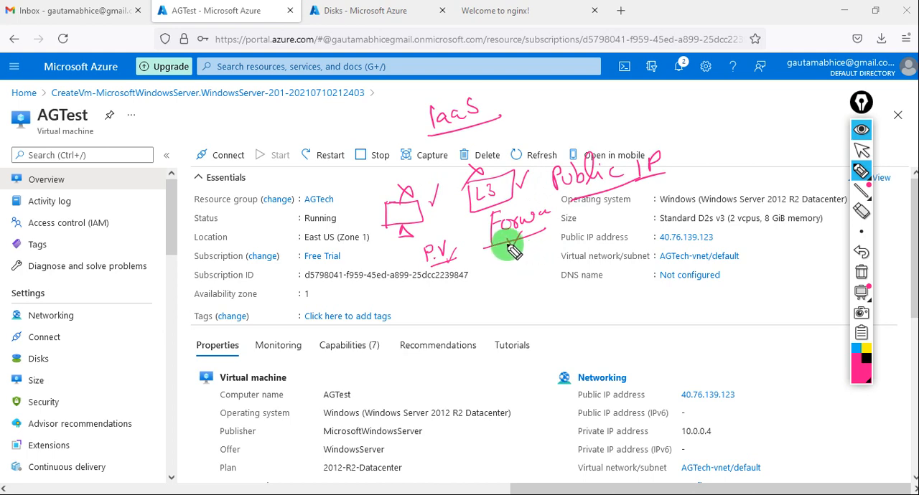
pyautogui.moveTo(505, 240); pyautogui.dragTo(512, 253)
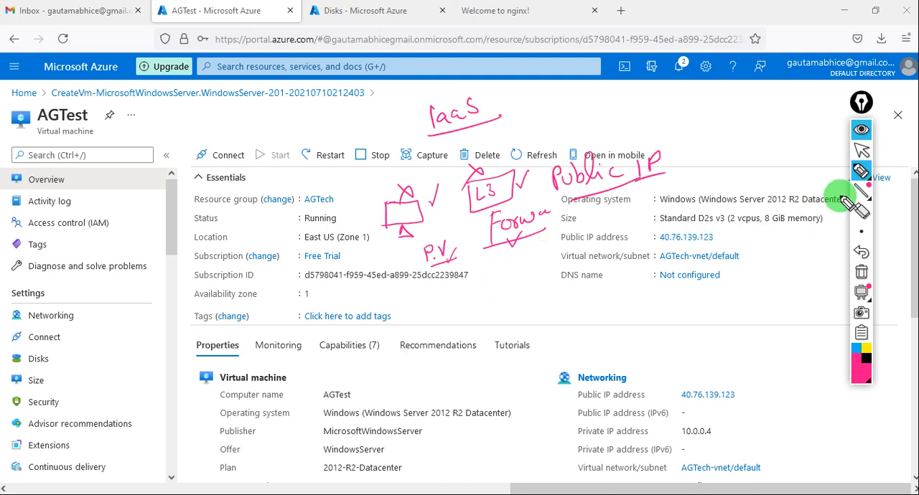
# - Erase all pen annotations, return to the normal cursor and collapse the annotation toolbar
pyautogui.click(861, 272)
pyautogui.click(863, 151)
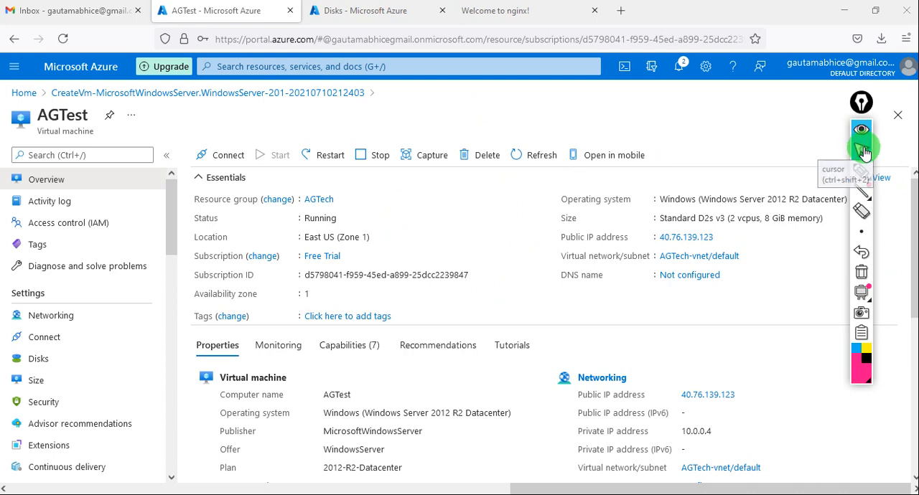
pyautogui.click(862, 129)
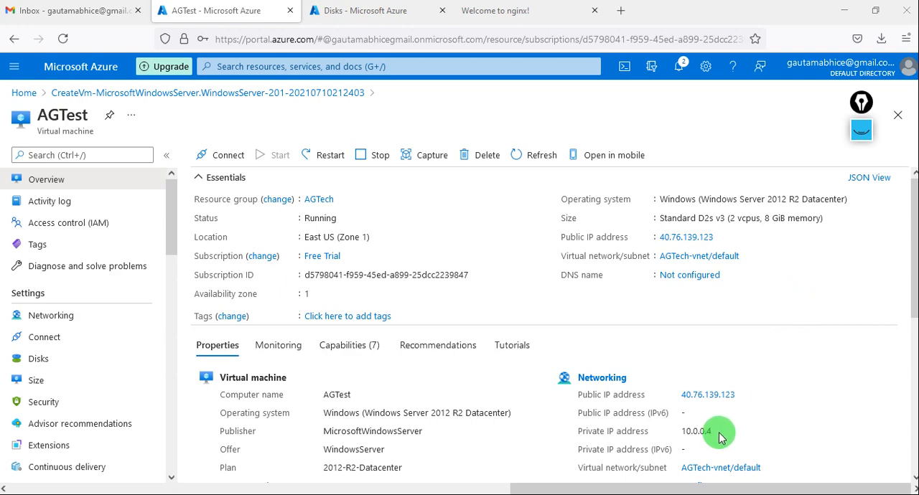
# - Highlight the AGTest virtual machine's private IP address and its public IP address in the networking properties
pyautogui.moveTo(715, 432); pyautogui.dragTo(683, 441)
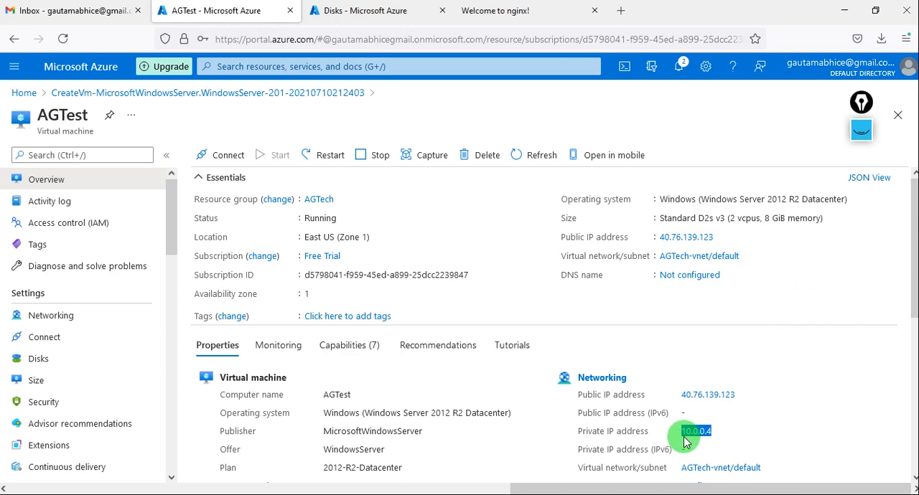
pyautogui.moveTo(743, 393); pyautogui.dragTo(675, 399)
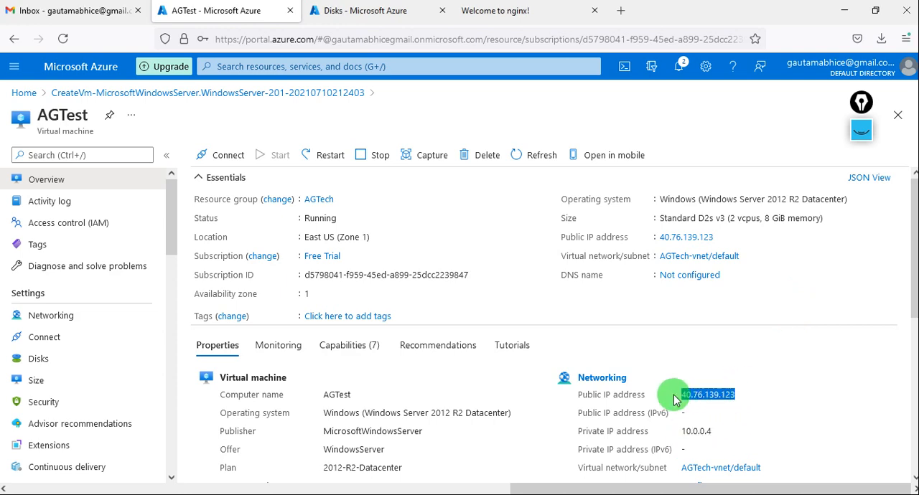
pyautogui.click(738, 424)
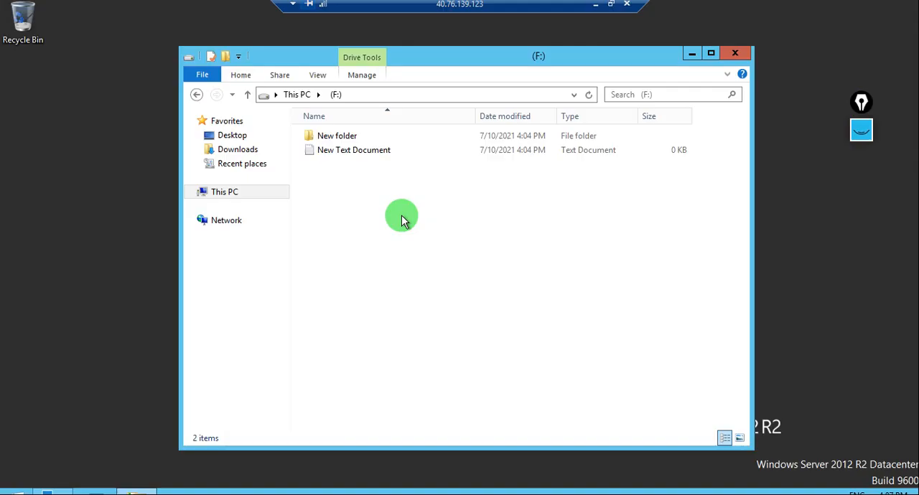
# - Minimize the F: drive window in the remote server session and refresh the desktop
pyautogui.click(687, 60)
pyautogui.rightClick(540, 117)
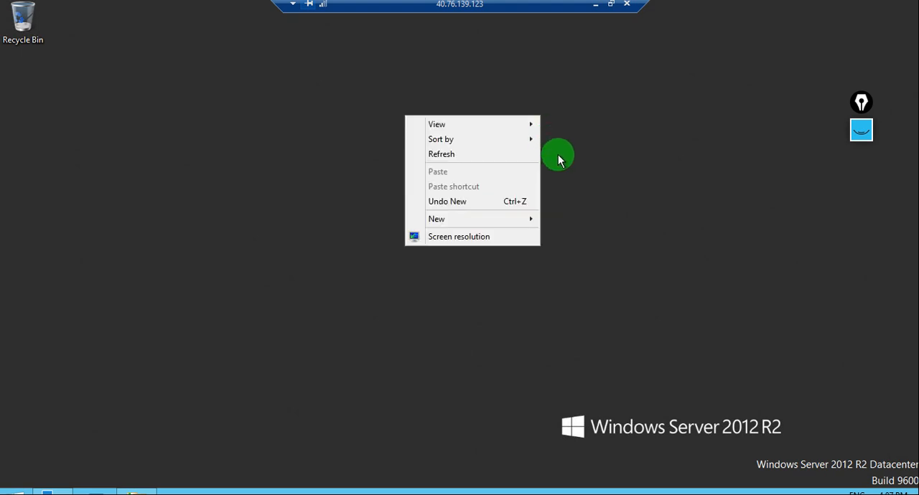
pyautogui.click(469, 156)
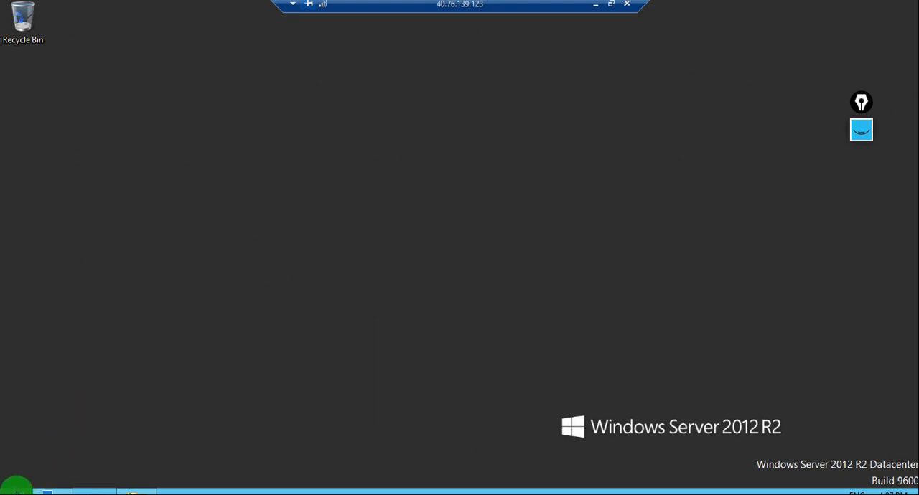
# - Bring up Server Manager on the remote Windows server
pyautogui.click(17, 492)
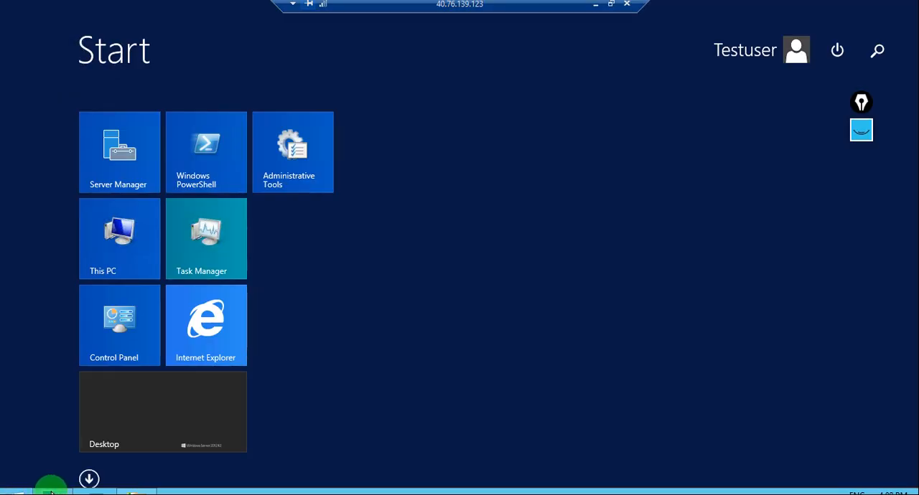
pyautogui.moveTo(50, 493)
pyautogui.click(46, 433)
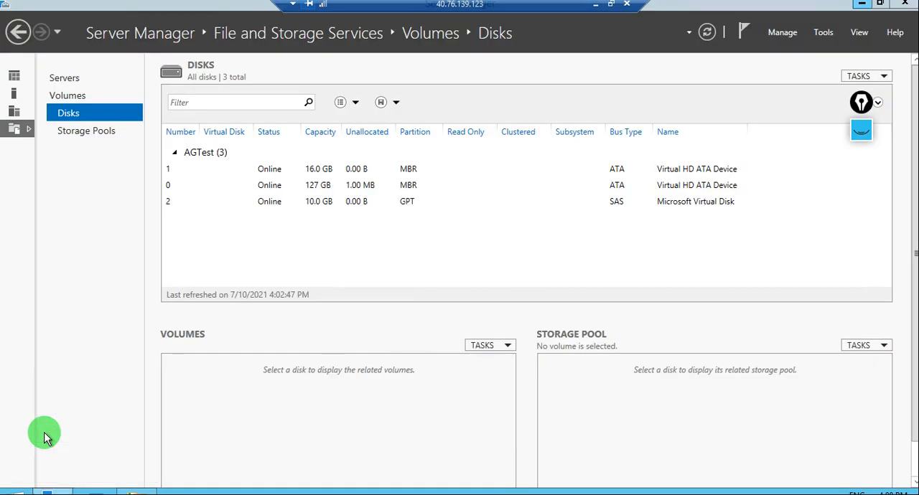
# - Start the Add Roles and Features Wizard and advance to the server roles with AGTest as the destination server
pyautogui.click(824, 33)
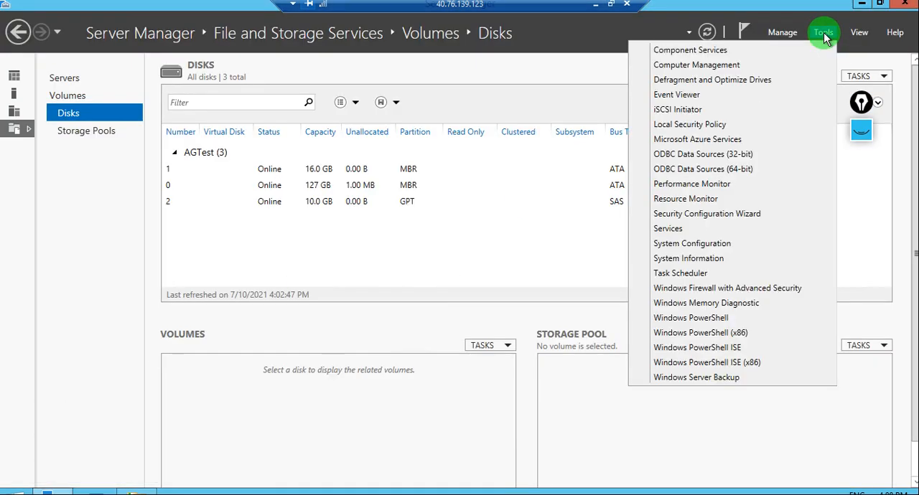
pyautogui.click(785, 34)
pyautogui.click(785, 33)
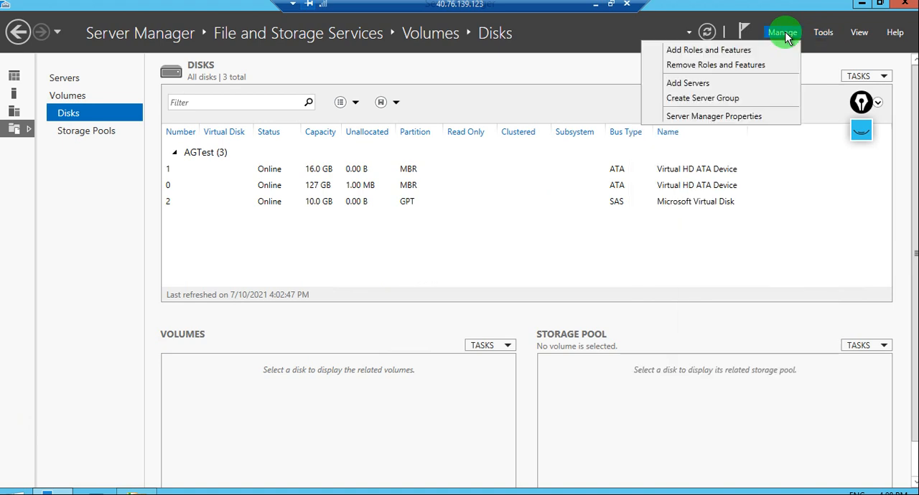
pyautogui.click(678, 50)
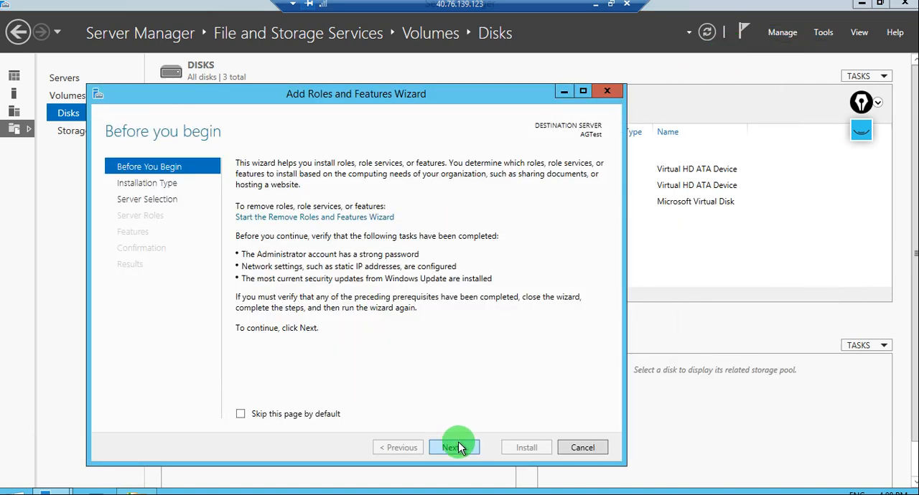
pyautogui.click(460, 447)
pyautogui.click(460, 446)
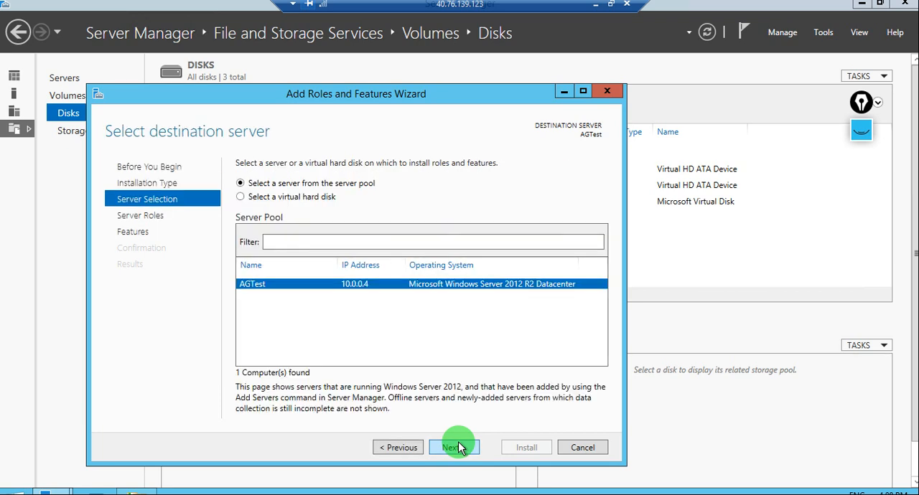
pyautogui.click(460, 446)
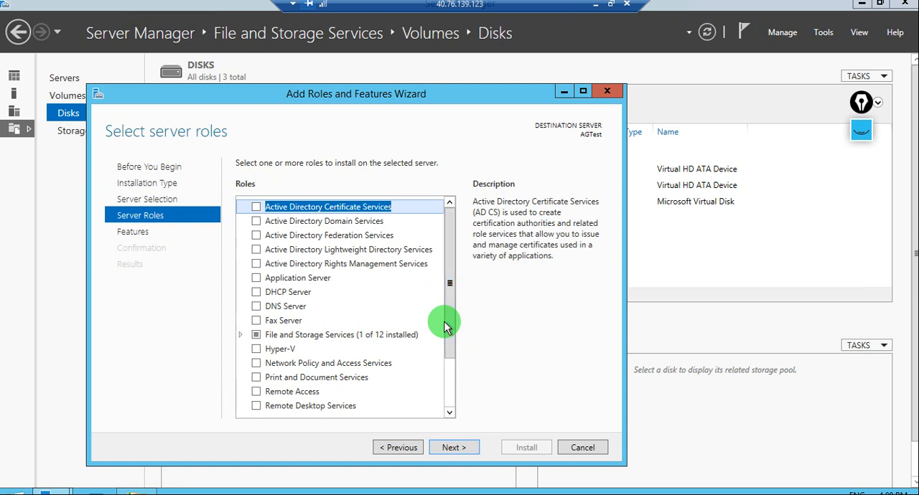
# - Select the Web Server (IIS) role, include its required management tools and continue to the features
pyautogui.click(450, 402)
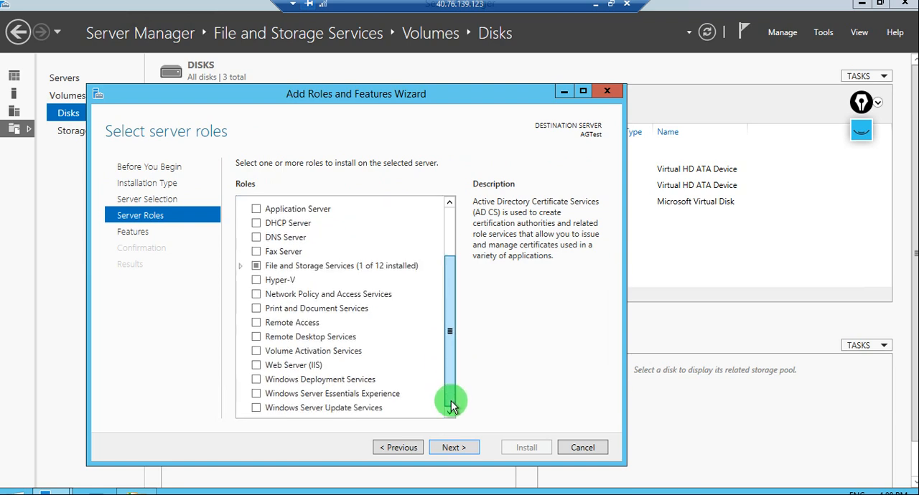
pyautogui.click(256, 367)
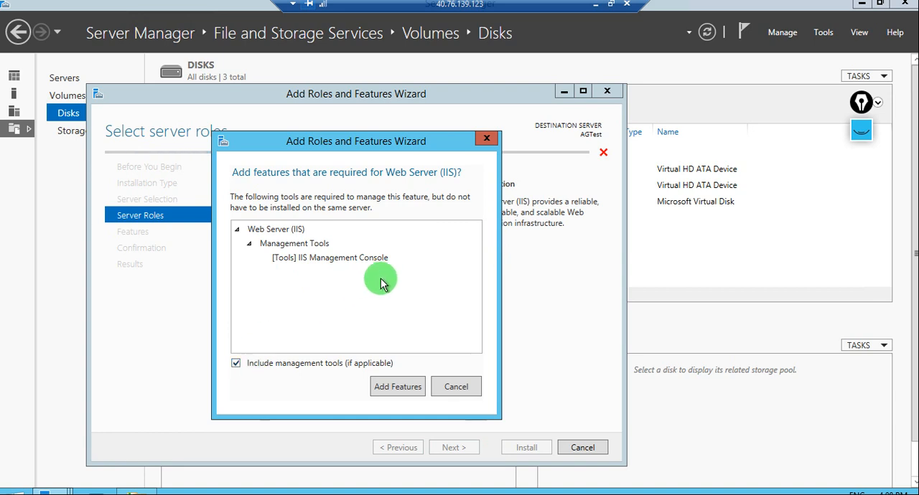
pyautogui.click(394, 388)
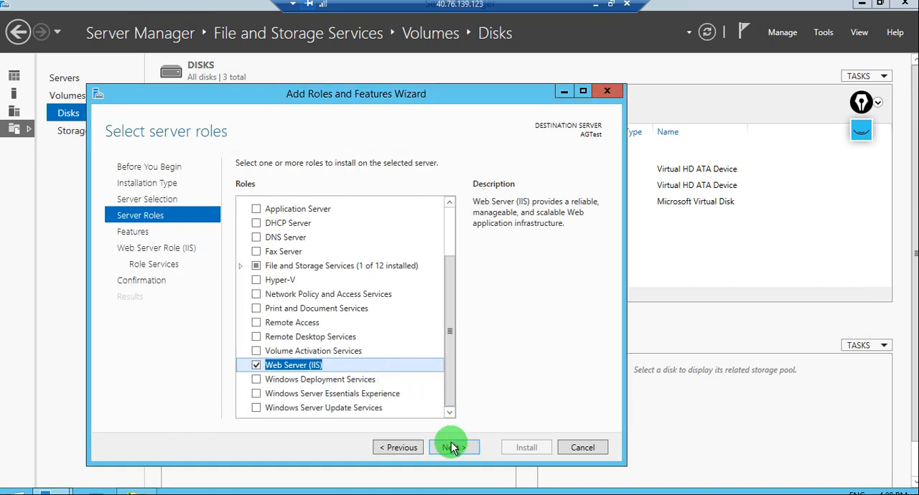
pyautogui.click(451, 453)
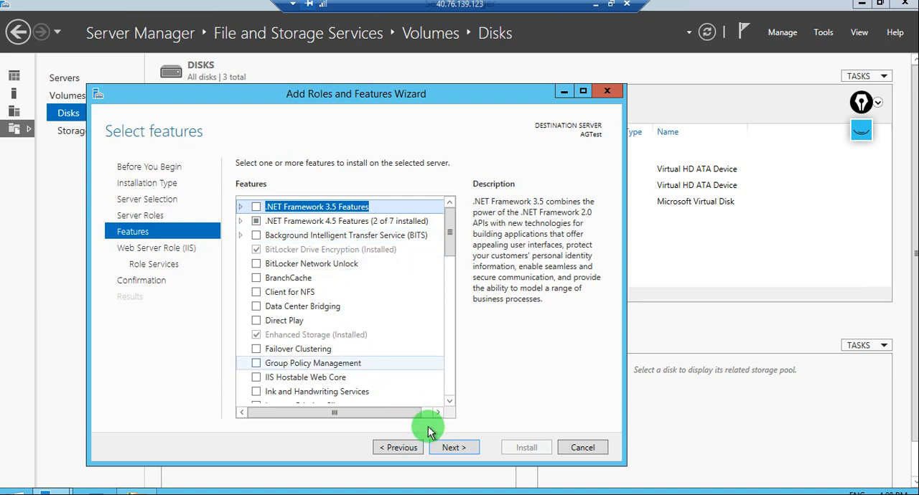
# - Keep the default features and IIS role services, install the Web Server role on AGTest and close the wizard
pyautogui.click(444, 447)
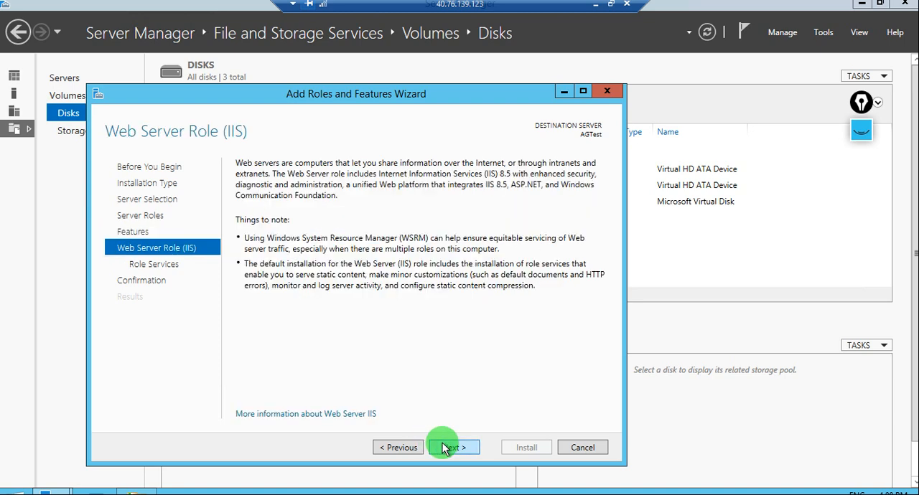
pyautogui.click(444, 448)
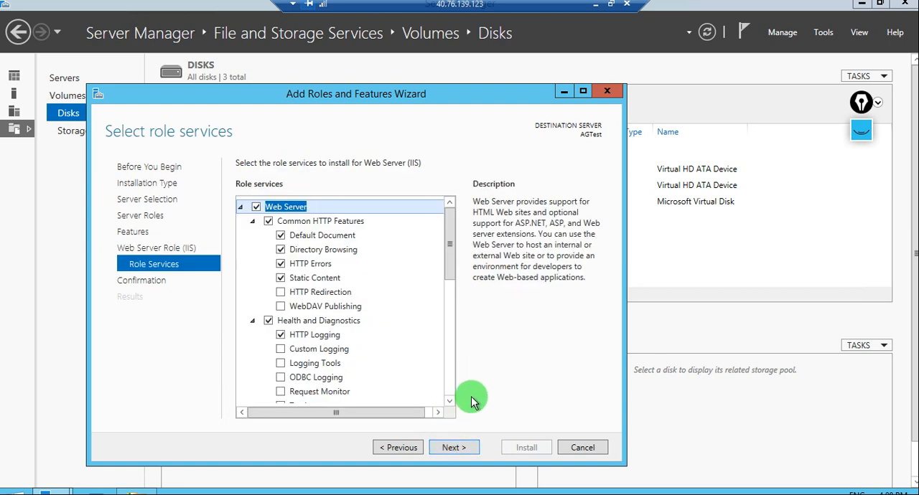
pyautogui.click(461, 453)
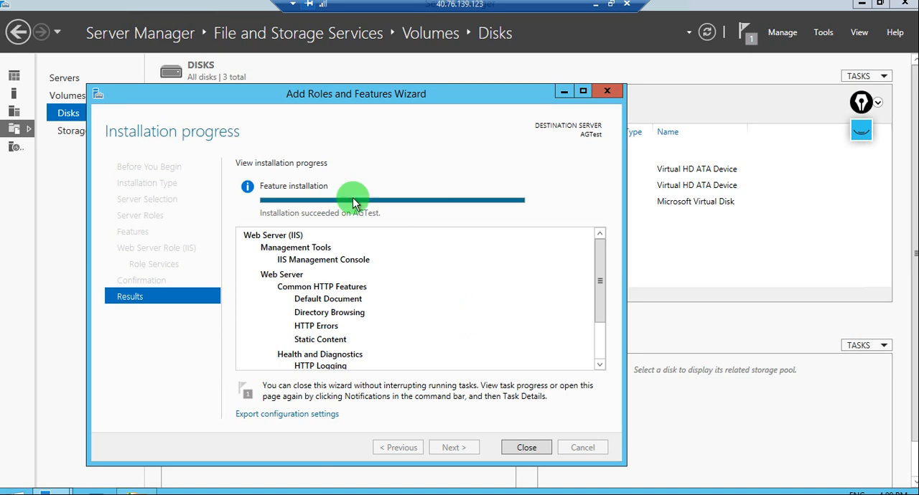
pyautogui.click(540, 452)
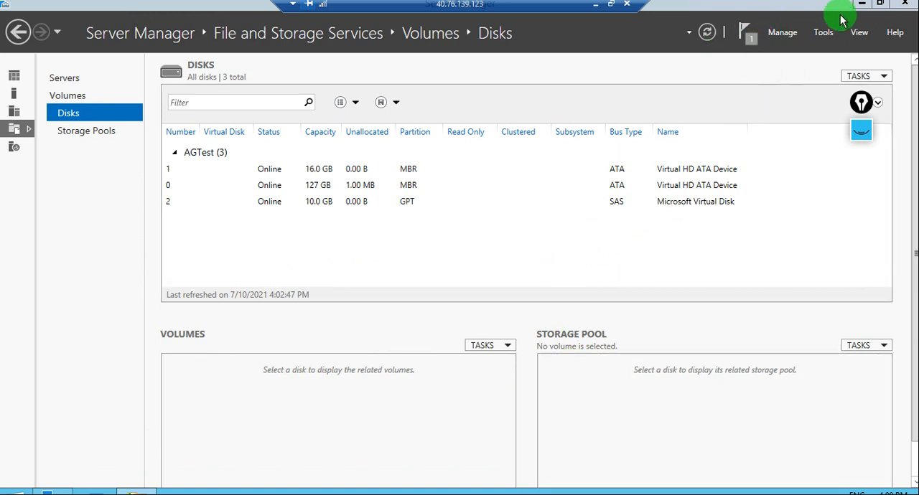
# - Minimize Server Manager and browse to the C:\inetpub\wwwroot folder on the remote server
pyautogui.click(863, 6)
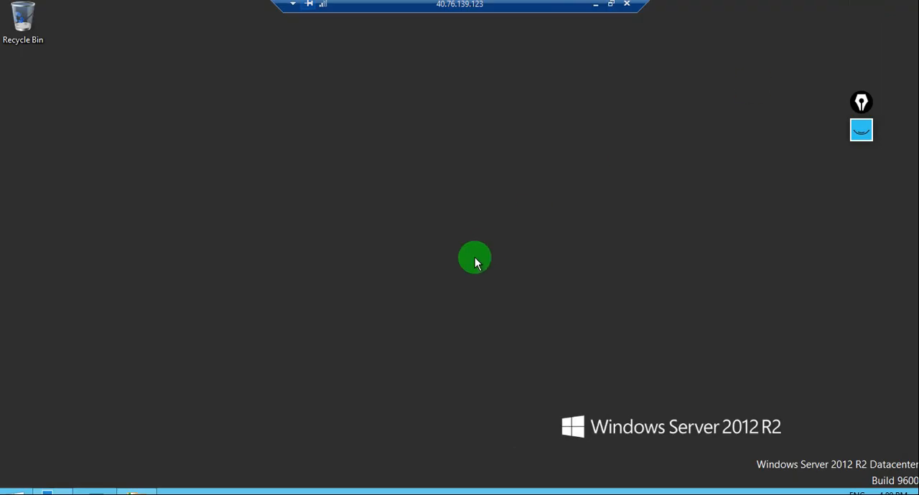
pyautogui.press('super+e')
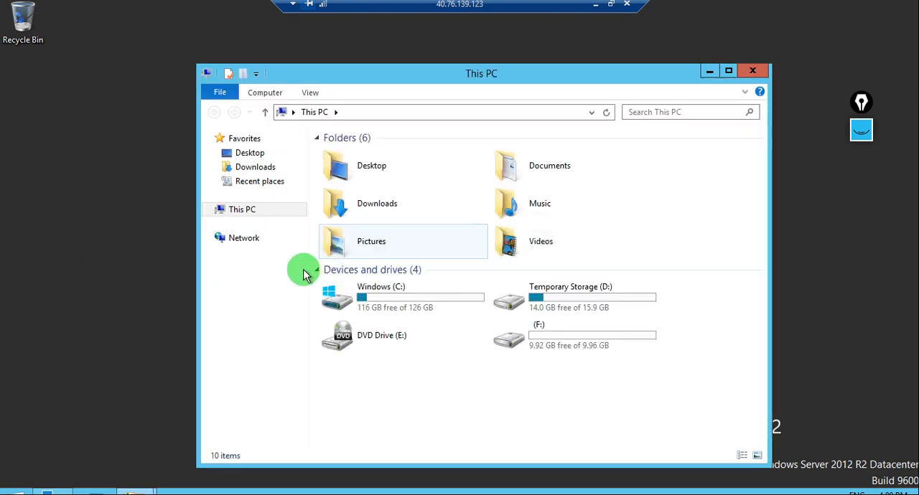
pyautogui.doubleClick(413, 297)
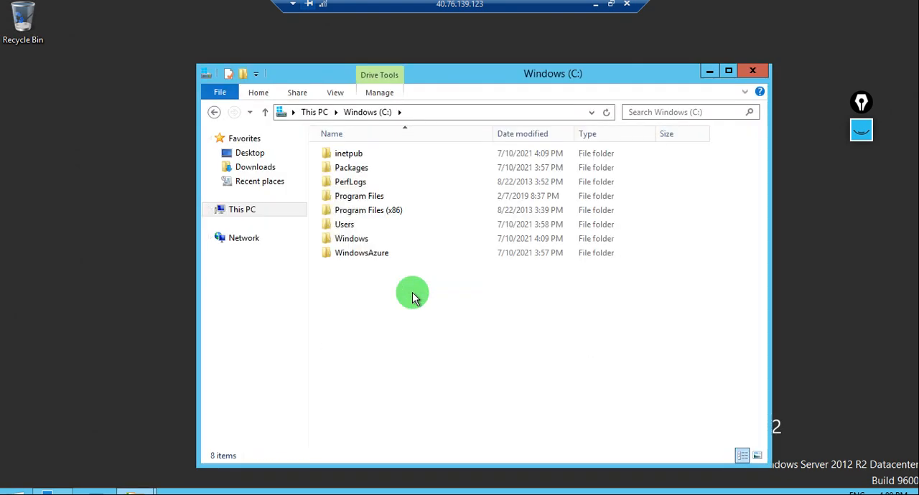
pyautogui.doubleClick(350, 154)
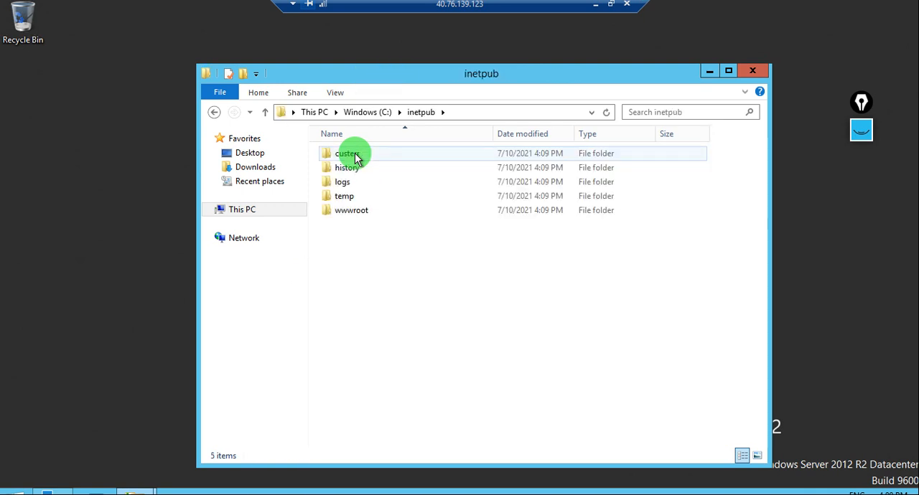
pyautogui.doubleClick(386, 212)
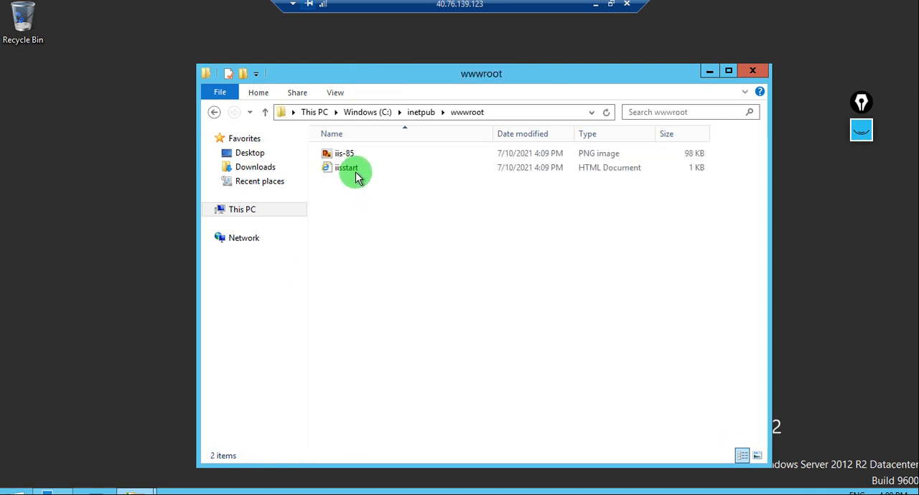
# - Create a text document in wwwroot, write "this is our server" in it, save it and close it
pyautogui.rightClick(389, 250)
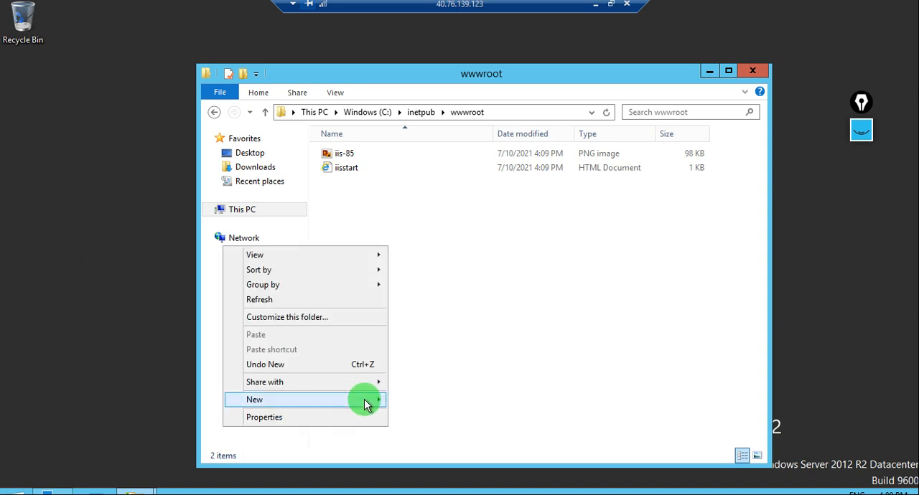
pyautogui.moveTo(365, 404)
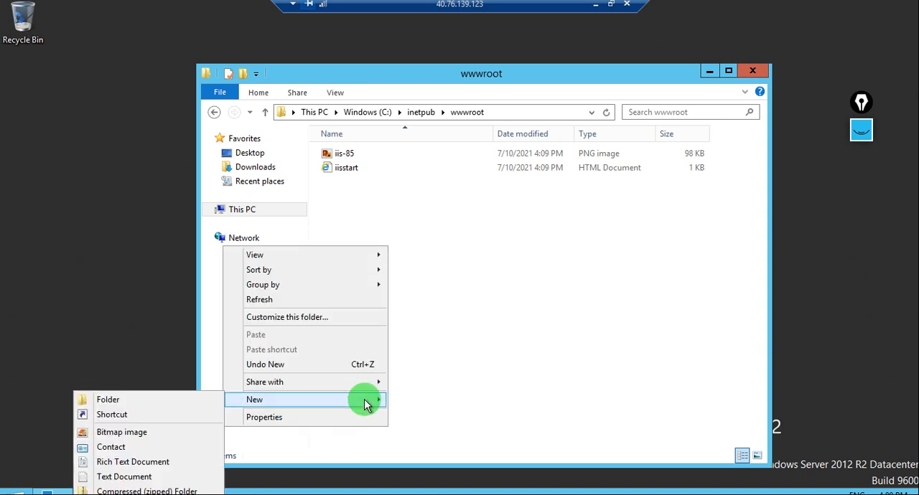
pyautogui.click(147, 477)
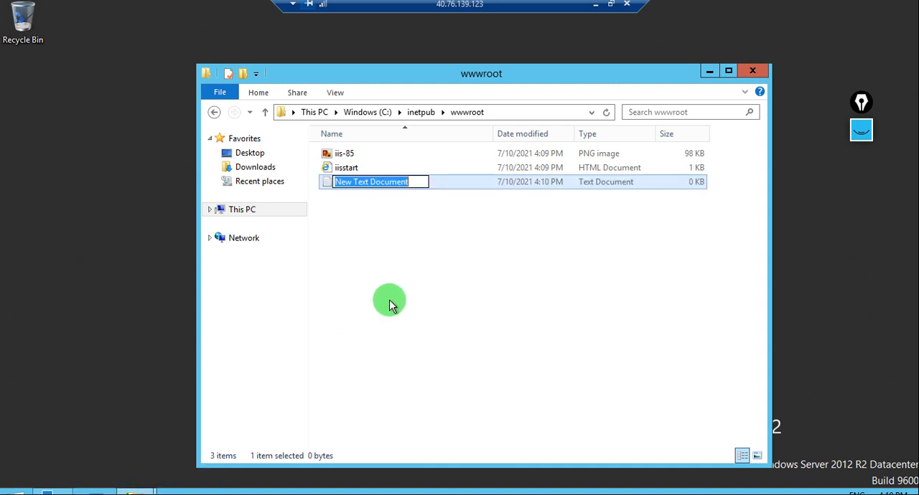
pyautogui.click(431, 181)
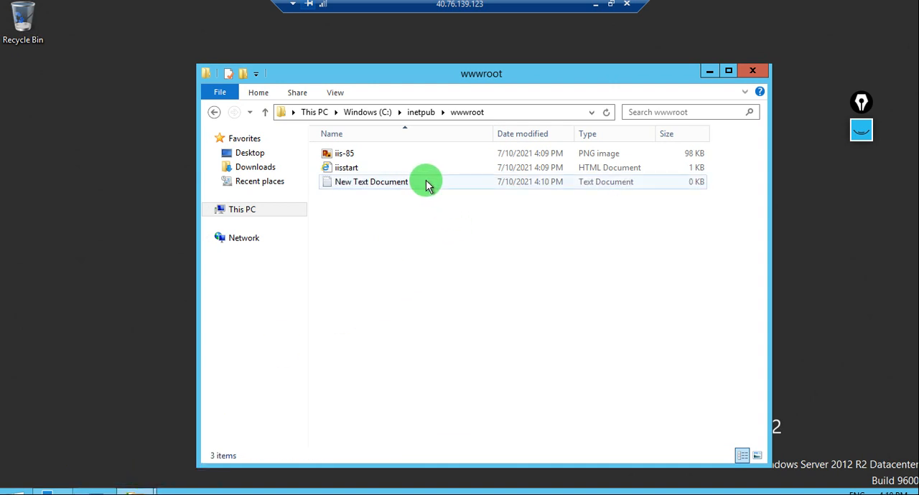
pyautogui.doubleClick(427, 184)
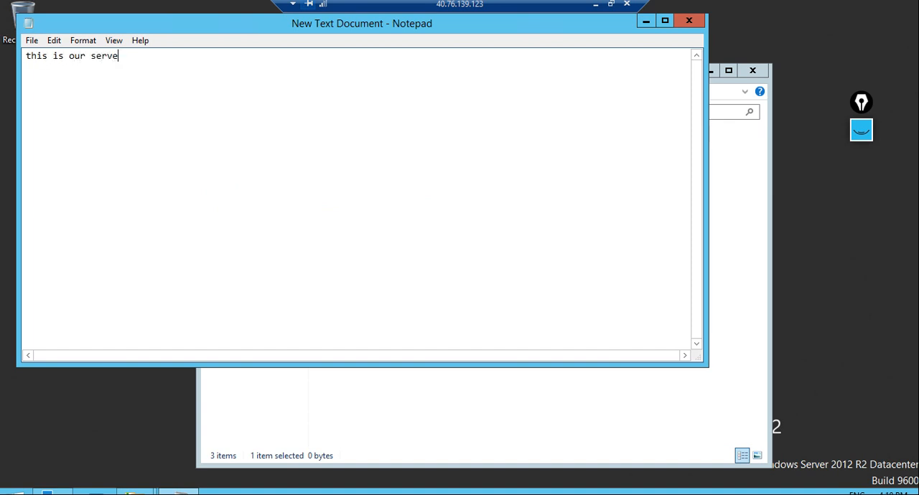
pyautogui.hotkey('ctrl', 's')
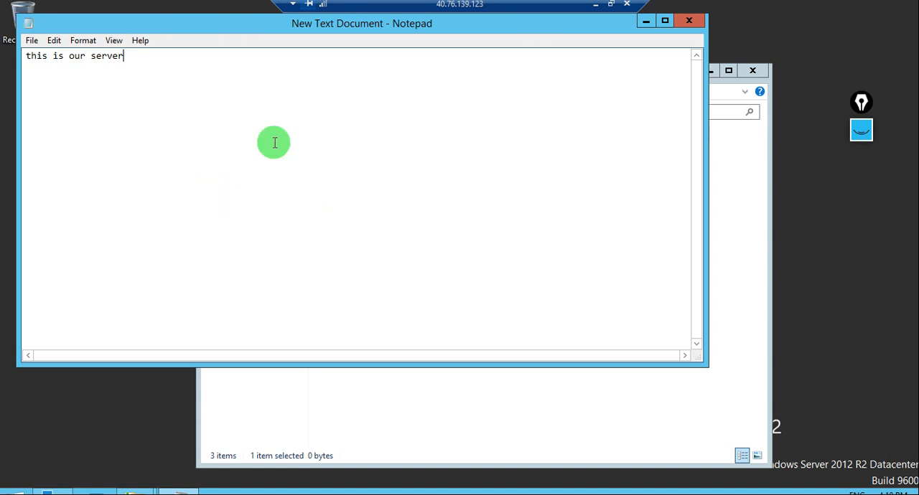
pyautogui.click(688, 21)
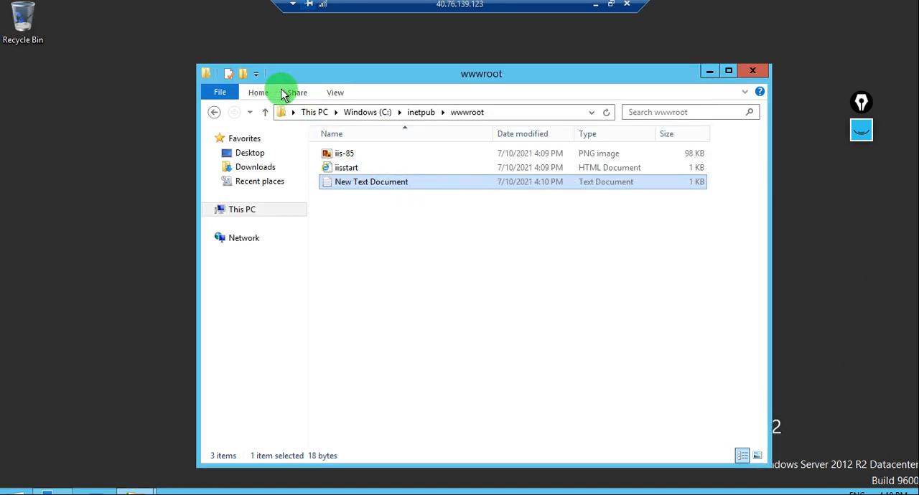
# - Turn on the display of file name extensions for the wwwroot folder
pyautogui.click(336, 94)
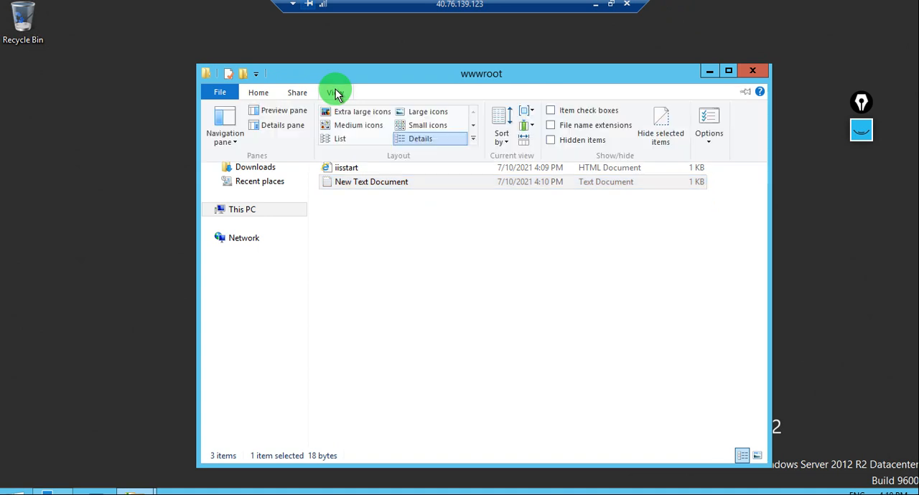
pyautogui.click(336, 94)
pyautogui.click(336, 93)
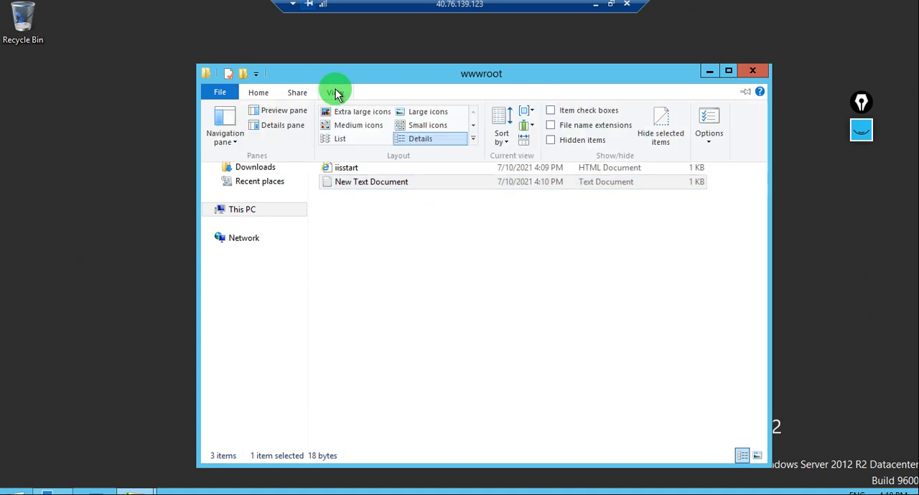
pyautogui.click(552, 127)
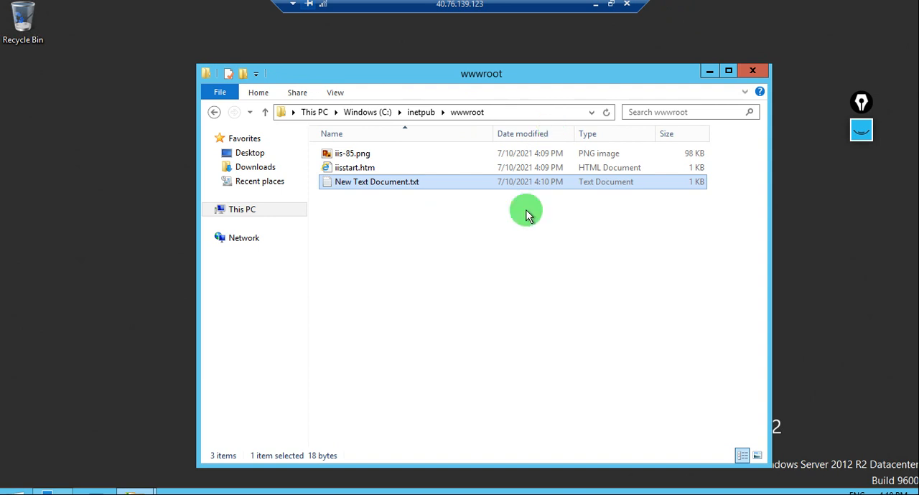
# - Rename the new text document in wwwroot as Default.html, including its extension
pyautogui.click(412, 183)
pyautogui.write('De')
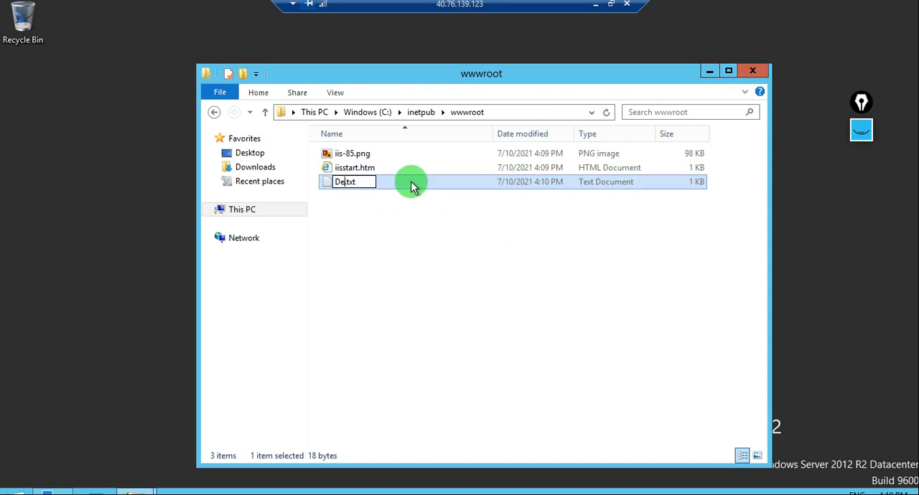
pyautogui.write('fault.html')
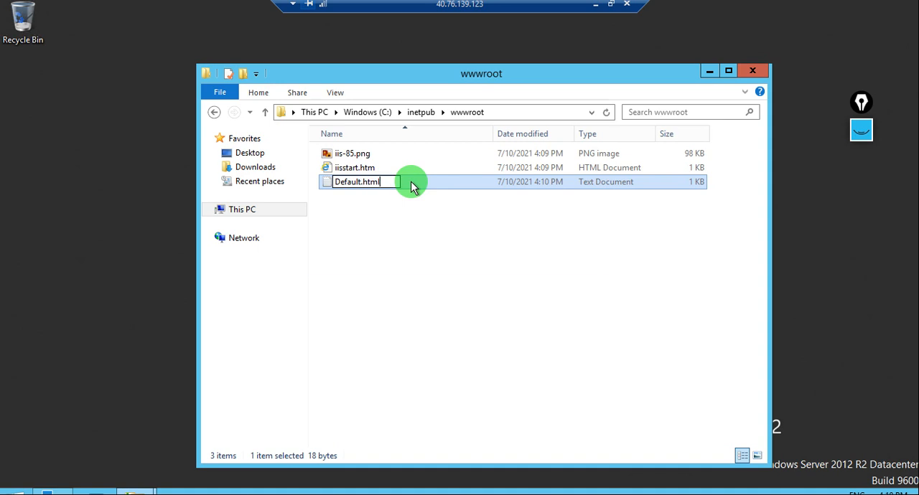
pyautogui.press('Return')
pyautogui.click(509, 253)
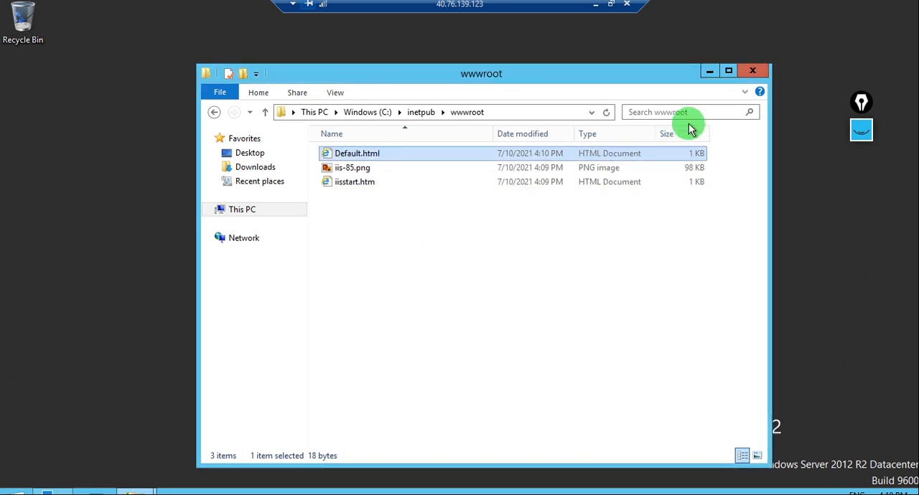
# - Switch to the local browser, copy AGTest's public IP address from the Azure portal and load it in the nginx page's tab
pyautogui.click(595, 7)
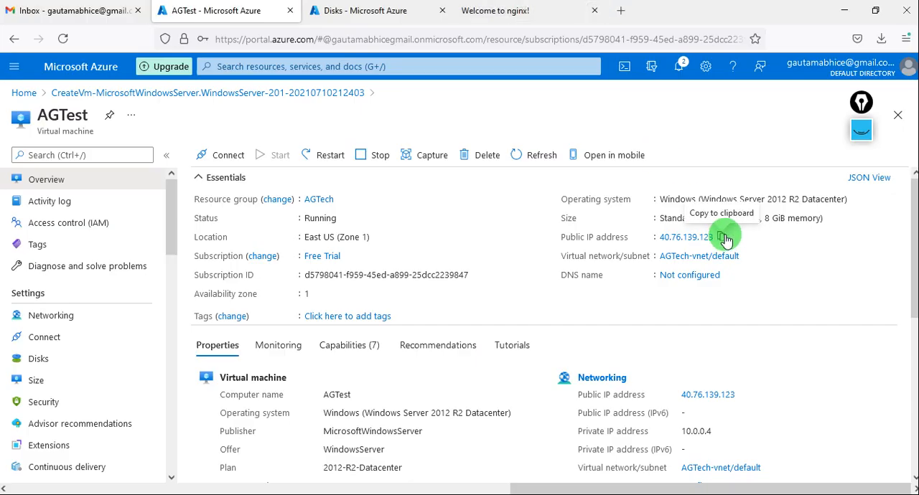
pyautogui.click(724, 238)
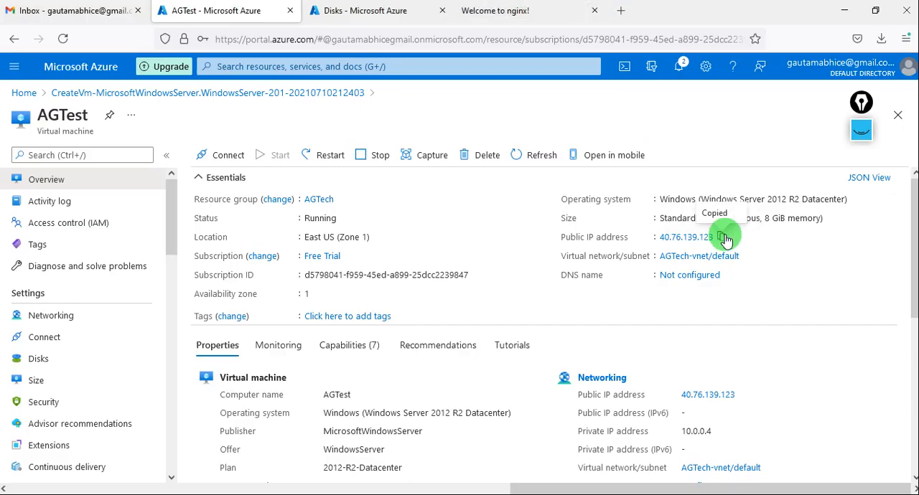
pyautogui.click(560, 20)
pyautogui.click(446, 38)
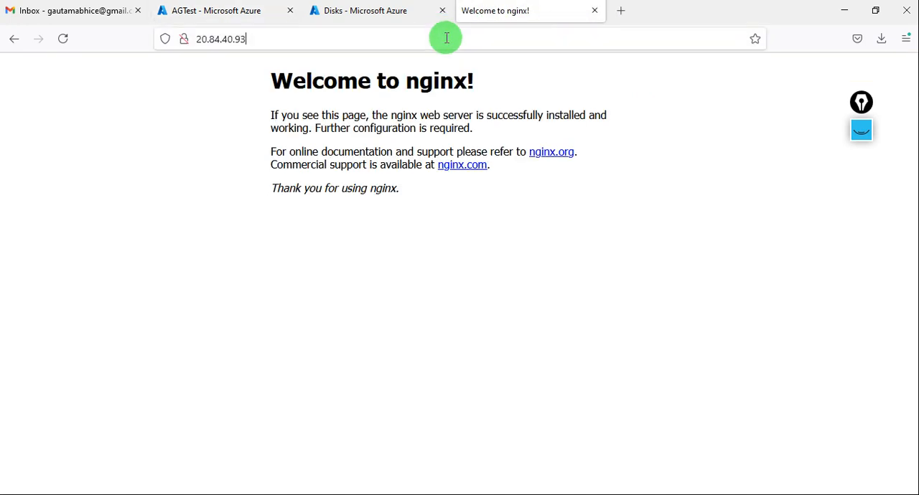
pyautogui.hotkey('ctrl', 'a')
pyautogui.hotkey('ctrl', 'v')
pyautogui.press('Return')
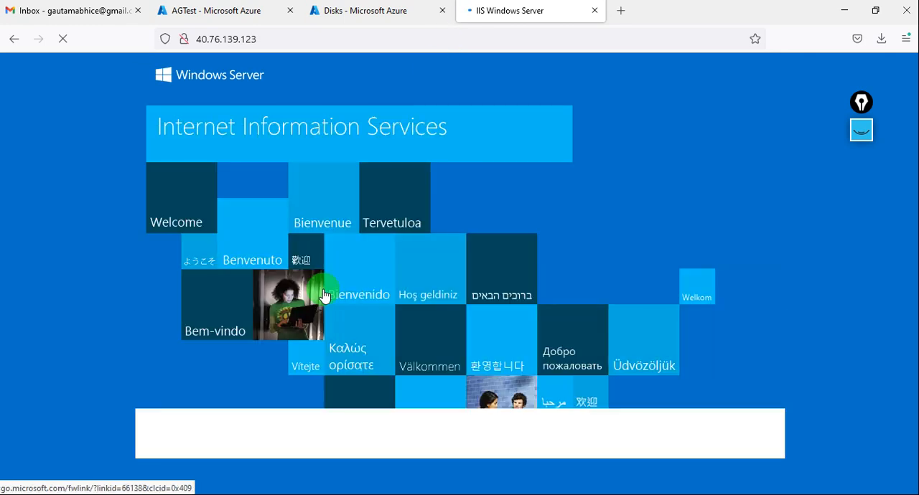
# - Try to open the page 40.76.139.123/defult.html in the browser
pyautogui.click(283, 38)
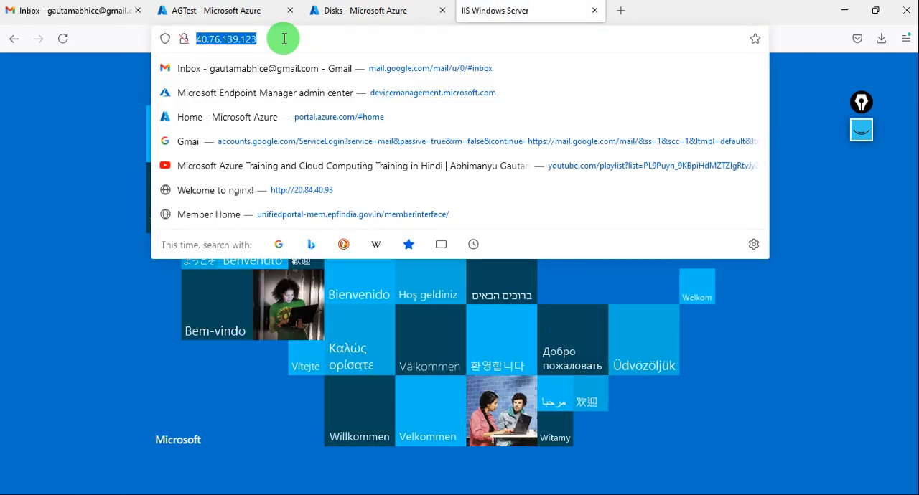
pyautogui.click(284, 38)
pyautogui.write('\\')
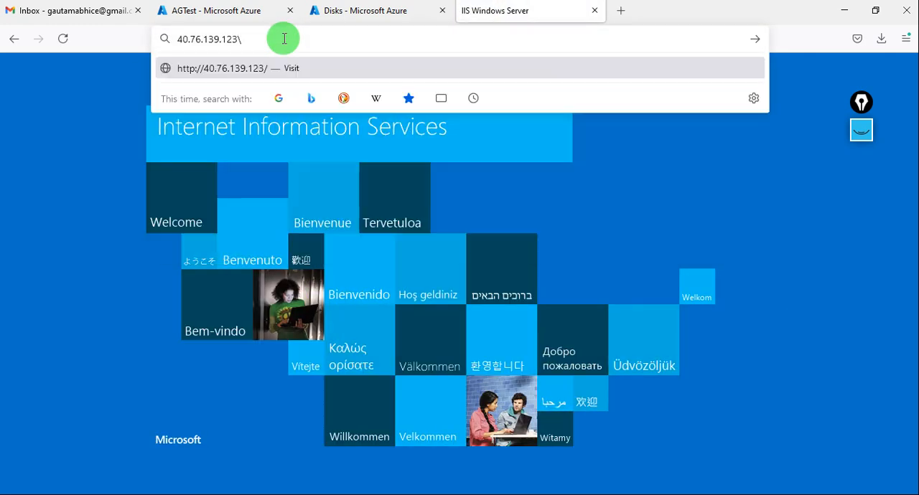
pyautogui.write('defult')
pyautogui.press('BackSpace')
pyautogui.press('BackSpace')
pyautogui.press('BackSpace')
pyautogui.write('ult.htm')
pyautogui.press('Return')
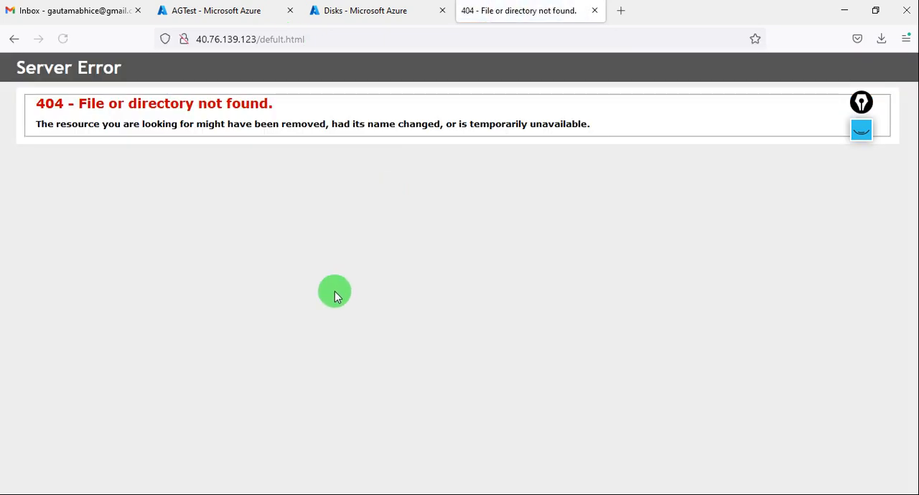
# - Check the page's file name in wwwroot on the remote server, then correct the browser address to 40.76.139.123/default.html and load it
pyautogui.hotkey('alt', 'Tab')
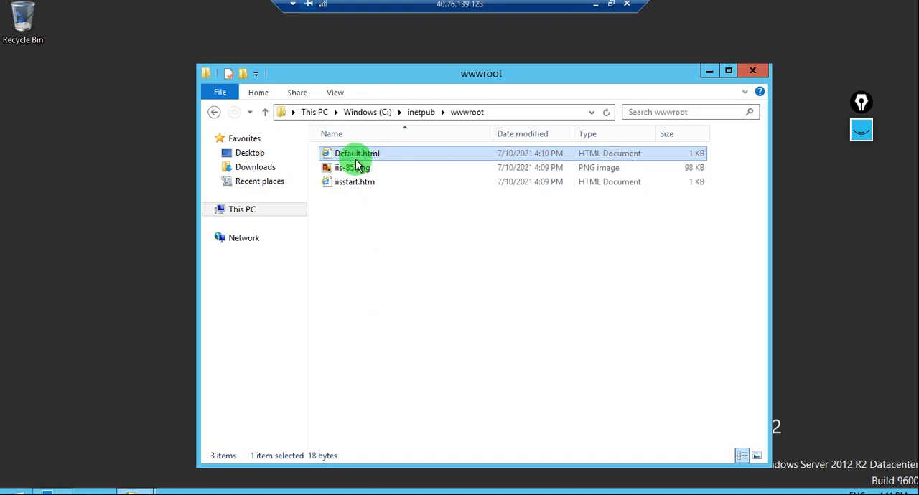
pyautogui.click(598, 9)
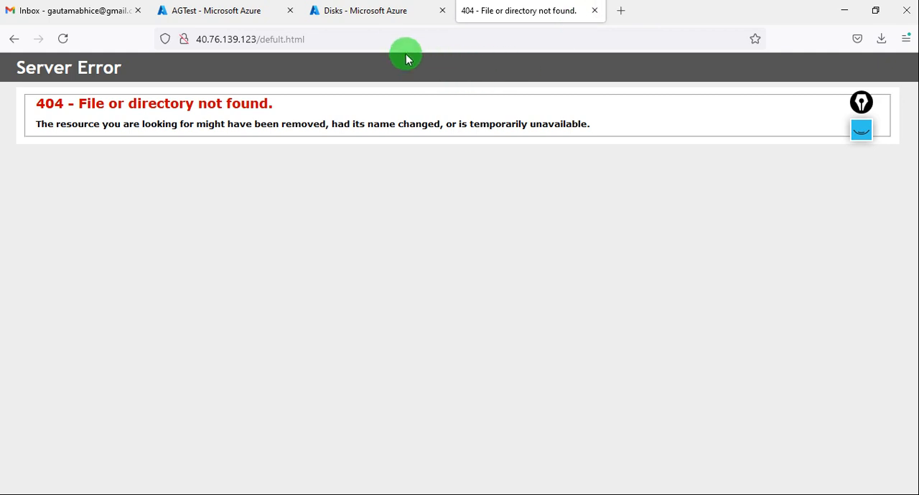
pyautogui.click(384, 40)
pyautogui.click(384, 40)
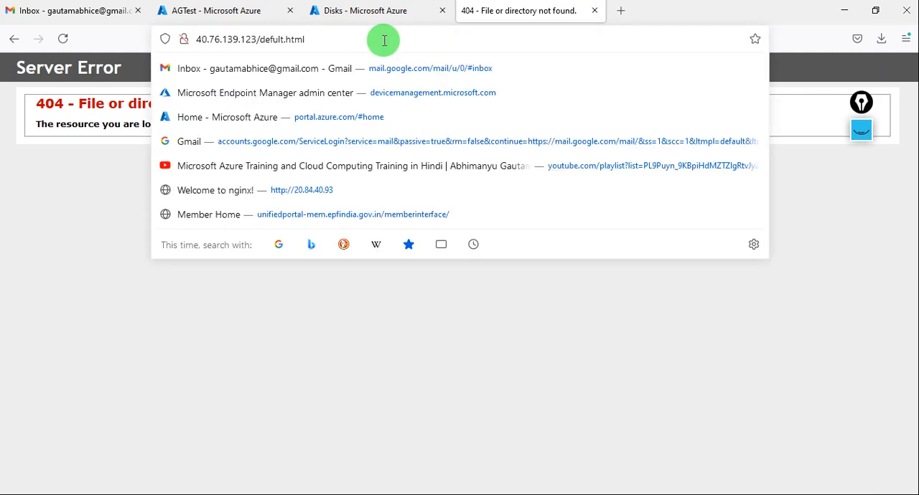
pyautogui.press('BackSpace')
pyautogui.press('BackSpace')
pyautogui.press('BackSpace')
pyautogui.press('BackSpace')
pyautogui.press('BackSpace')
pyautogui.press('BackSpace')
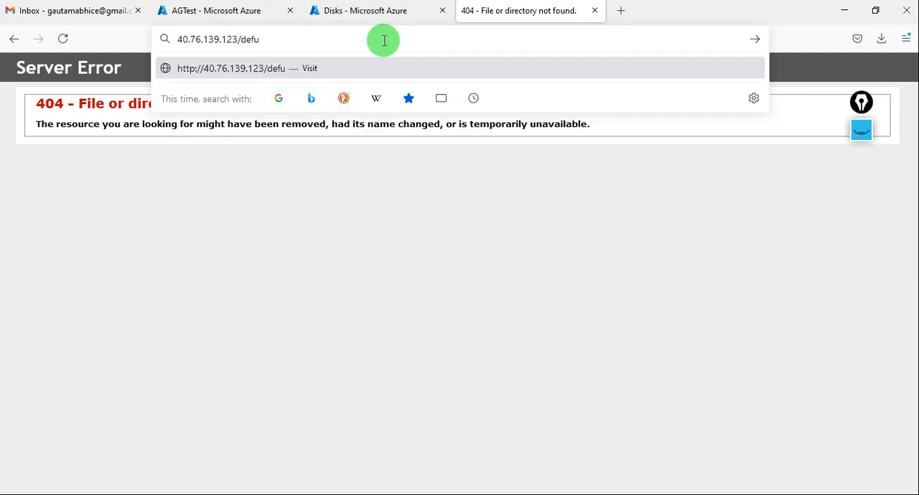
pyautogui.press('BackSpace')
pyautogui.write('ault.html')
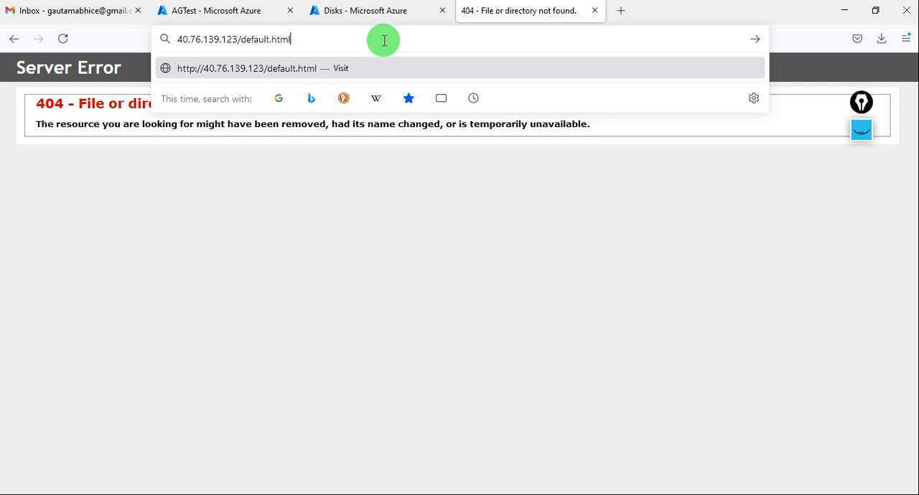
pyautogui.press('Return')
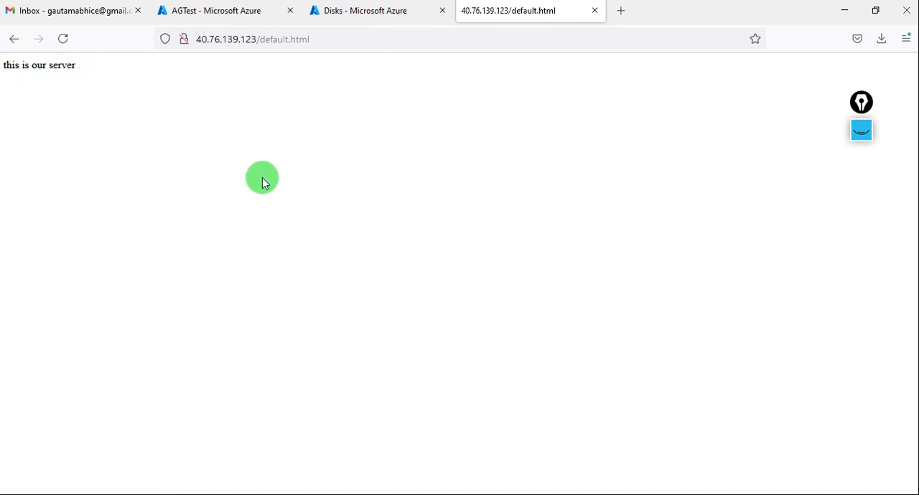
# - Return to the AGTest virtual machine in the Azure portal and open its Networking settings
pyautogui.click(230, 15)
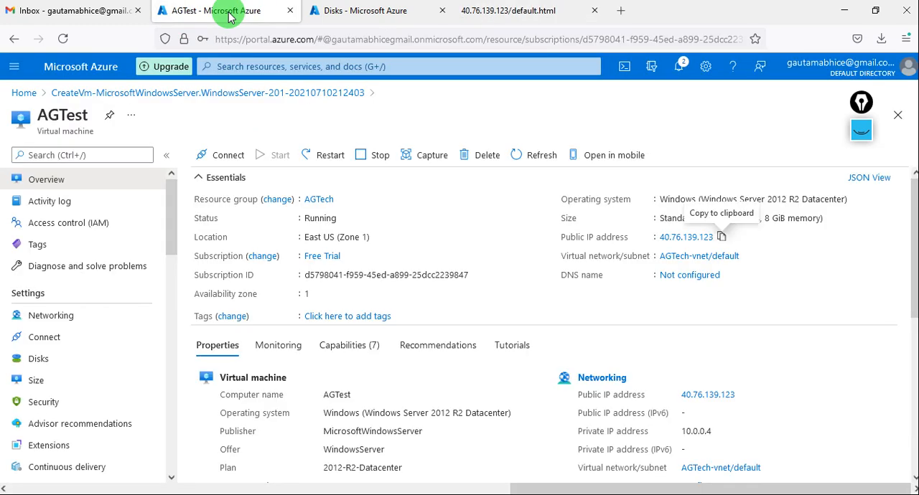
pyautogui.click(90, 320)
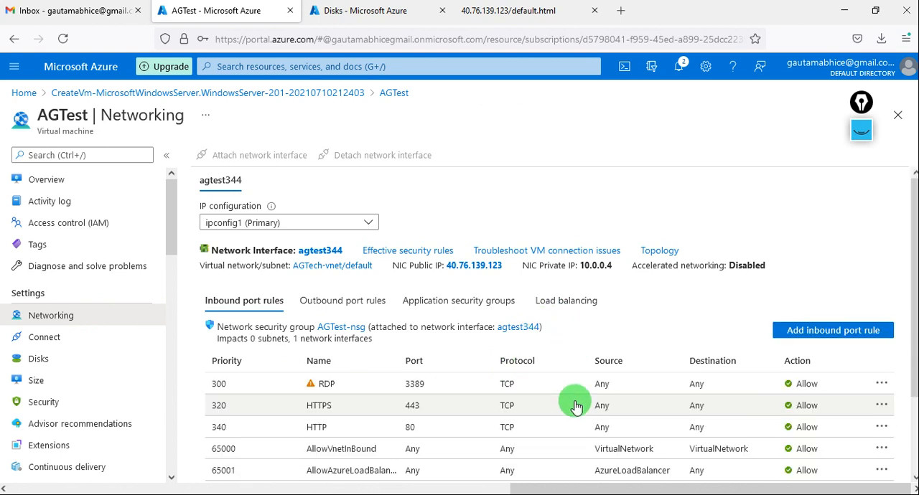
# - Handwrite "On Pri Server", a circled 3 and an underlined "Port" over the upper Networking page with the screen annotation pen
pyautogui.click(858, 134)
pyautogui.click(861, 171)
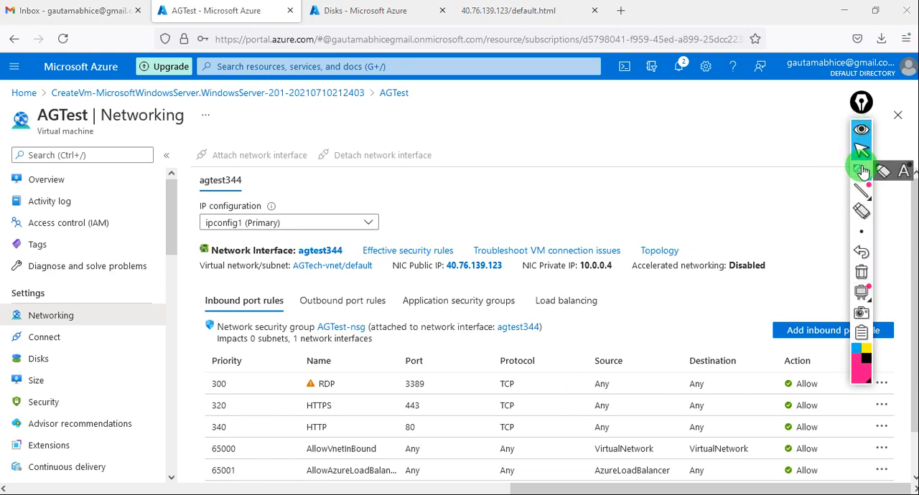
pyautogui.click(861, 171)
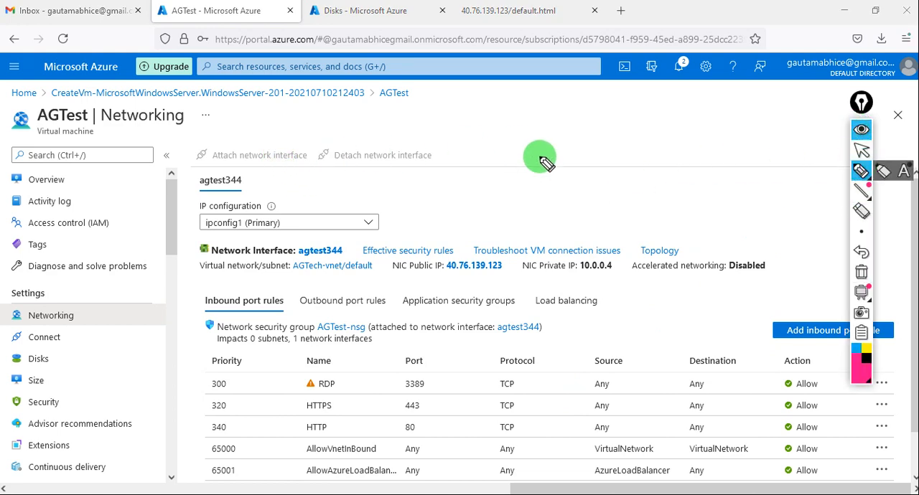
pyautogui.moveTo(467, 115); pyautogui.dragTo(467, 114)
pyautogui.moveTo(477, 109)
pyautogui.mouseDown()
pyautogui.moveTo(480, 124)
pyautogui.moveTo(521, 113)
pyautogui.moveTo(510, 112)
pyautogui.moveTo(534, 149)
pyautogui.moveTo(510, 139)
pyautogui.moveTo(521, 146)
pyautogui.moveTo(545, 131)
pyautogui.moveTo(562, 137)
pyautogui.mouseUp()
pyautogui.moveTo(603, 95)
pyautogui.mouseDown()
pyautogui.moveTo(614, 109)
pyautogui.moveTo(620, 81)
pyautogui.mouseUp()
pyautogui.moveTo(629, 129)
pyautogui.mouseDown()
pyautogui.moveTo(637, 145)
pyautogui.moveTo(677, 127)
pyautogui.mouseUp()
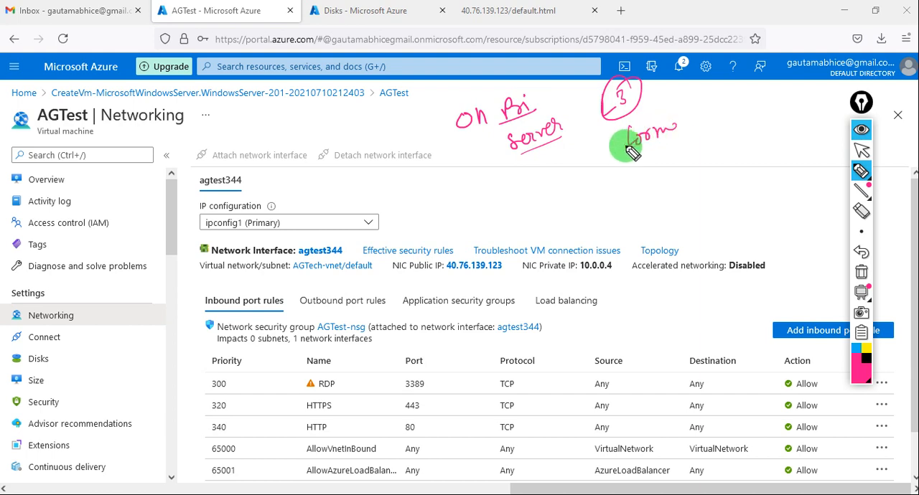
pyautogui.moveTo(631, 152)
pyautogui.mouseDown()
pyautogui.moveTo(652, 156)
pyautogui.moveTo(660, 144)
pyautogui.moveTo(680, 162)
pyautogui.moveTo(671, 148)
pyautogui.moveTo(640, 185)
pyautogui.mouseUp()
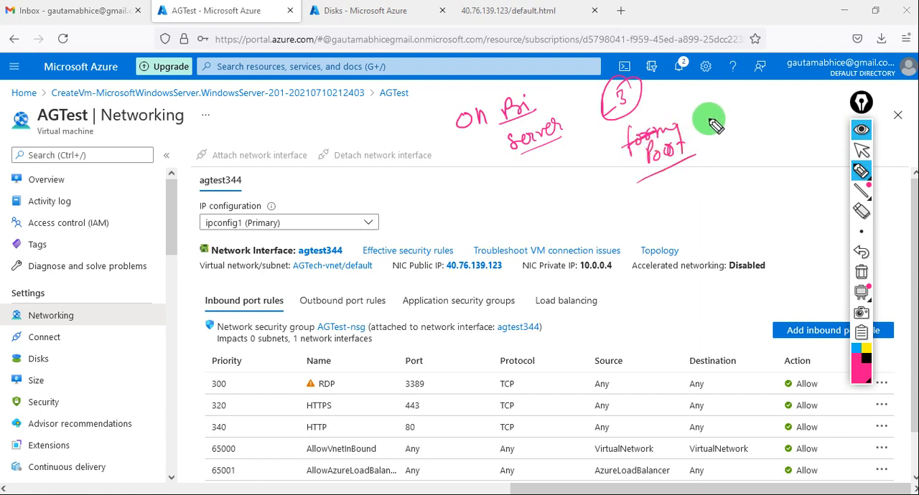
# - Handwrite an underlined "Public" and "Pri" around the "Port" note and add a two-way arrow beneath it
pyautogui.moveTo(734, 141); pyautogui.dragTo(805, 129)
pyautogui.moveTo(810, 131); pyautogui.dragTo(740, 155)
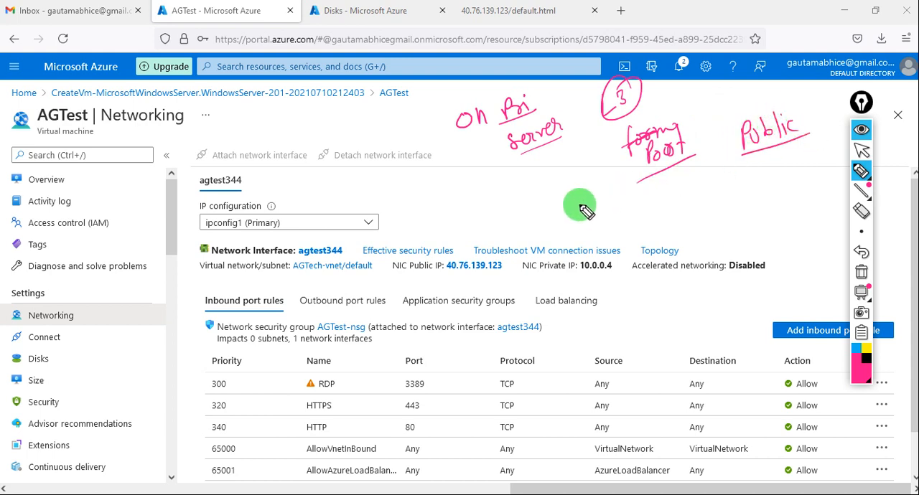
pyautogui.moveTo(574, 195)
pyautogui.mouseDown()
pyautogui.moveTo(595, 201)
pyautogui.moveTo(589, 159)
pyautogui.mouseUp()
pyautogui.moveTo(573, 214); pyautogui.dragTo(626, 200)
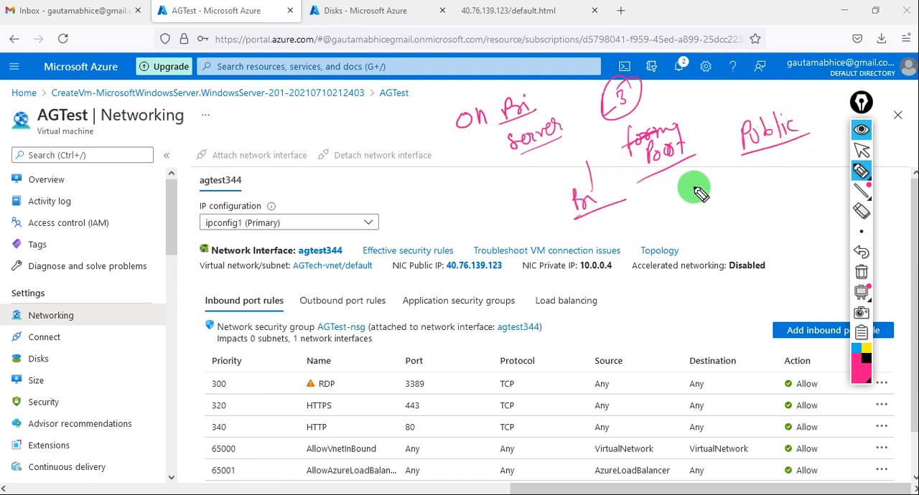
pyautogui.moveTo(693, 189)
pyautogui.mouseDown()
pyautogui.moveTo(673, 177)
pyautogui.moveTo(689, 185)
pyautogui.mouseUp()
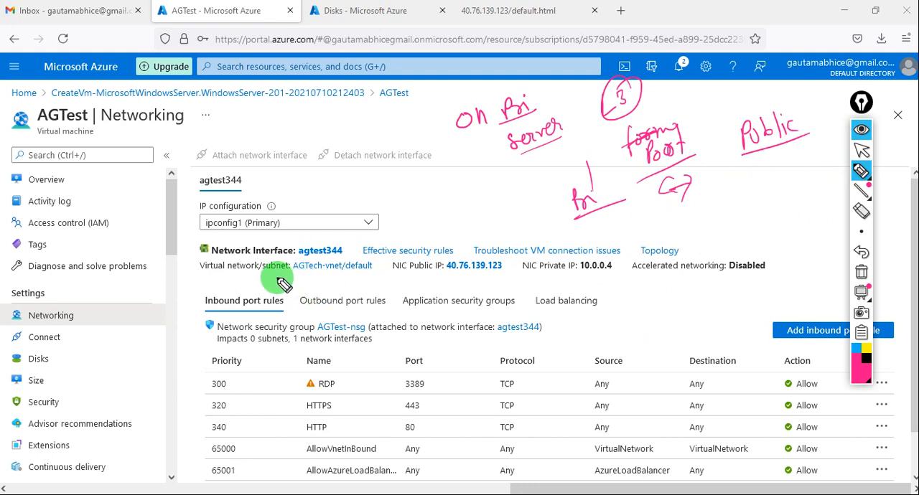
# - Underline the AGTech-vnet/default subnet and circle the AGTest-nsg security group, then clear all annotations
pyautogui.moveTo(276, 275); pyautogui.dragTo(345, 280)
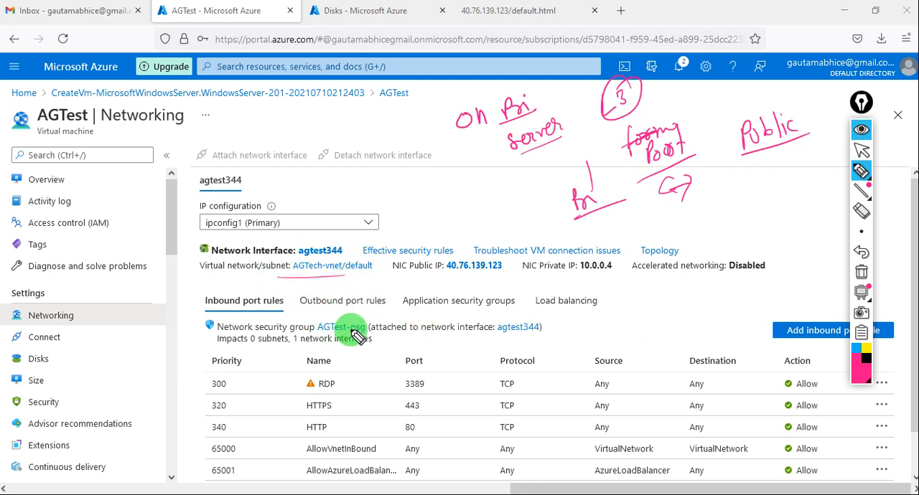
pyautogui.moveTo(370, 310)
pyautogui.mouseDown()
pyautogui.moveTo(314, 308)
pyautogui.moveTo(374, 328)
pyautogui.moveTo(362, 308)
pyautogui.mouseUp()
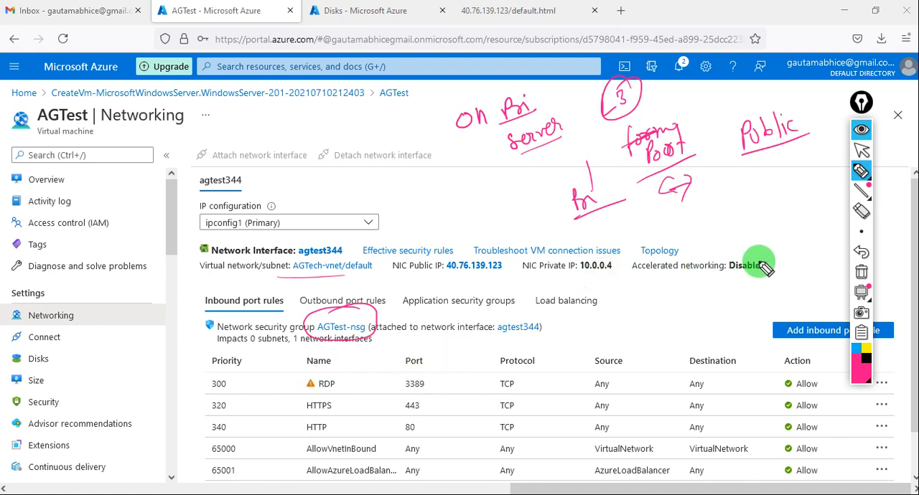
pyautogui.click(861, 273)
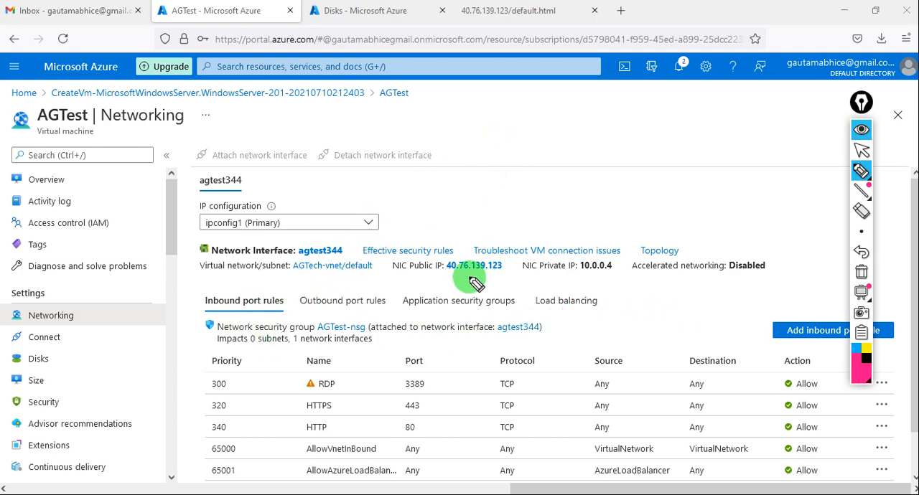
# - Underline the NIC public IP address and draw one arrow pointing down to it and one pointing up from it
pyautogui.moveTo(445, 275); pyautogui.dragTo(501, 271)
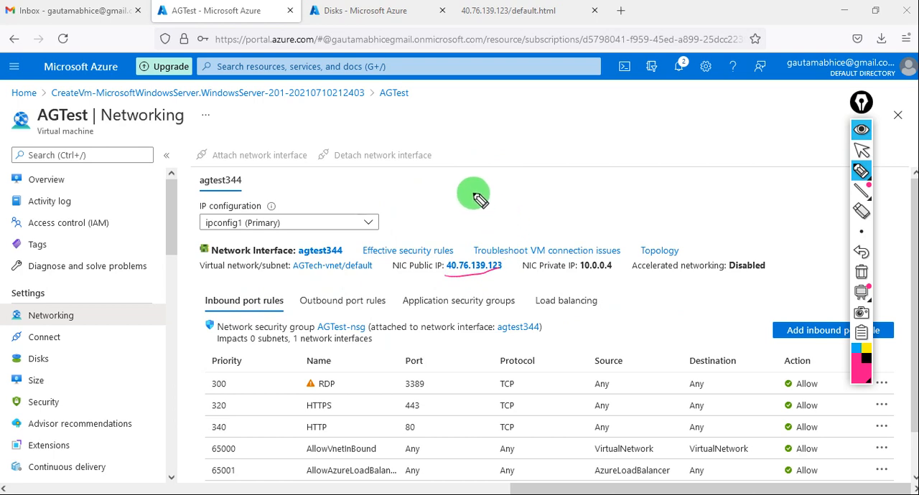
pyautogui.moveTo(473, 188); pyautogui.dragTo(470, 244)
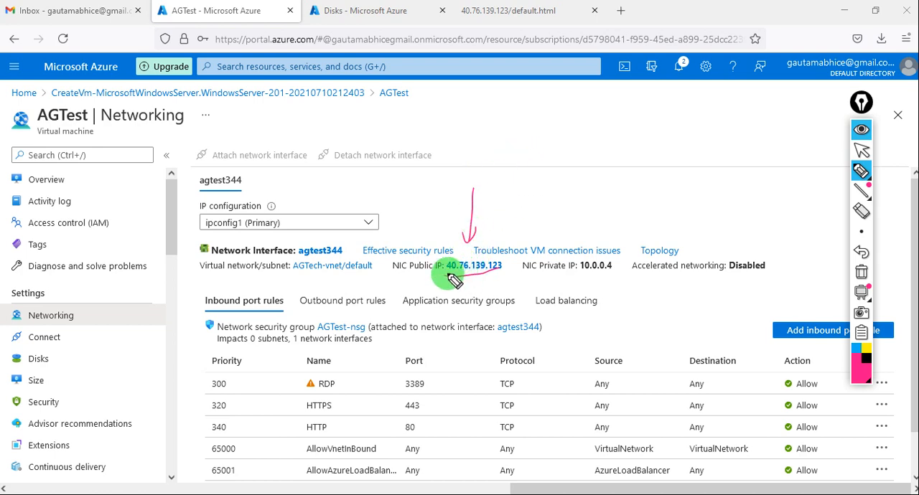
pyautogui.moveTo(492, 218)
pyautogui.mouseDown()
pyautogui.moveTo(489, 181)
pyautogui.moveTo(504, 195)
pyautogui.mouseUp()
# - Sketch a box with outgoing and incoming arrows labelled "outbond" and "inbound", and underline default.html in the browser tab title
pyautogui.moveTo(592, 132)
pyautogui.mouseDown()
pyautogui.moveTo(592, 179)
pyautogui.moveTo(616, 131)
pyautogui.moveTo(591, 132)
pyautogui.moveTo(654, 123)
pyautogui.mouseUp()
pyautogui.moveTo(514, 24); pyautogui.dragTo(556, 22)
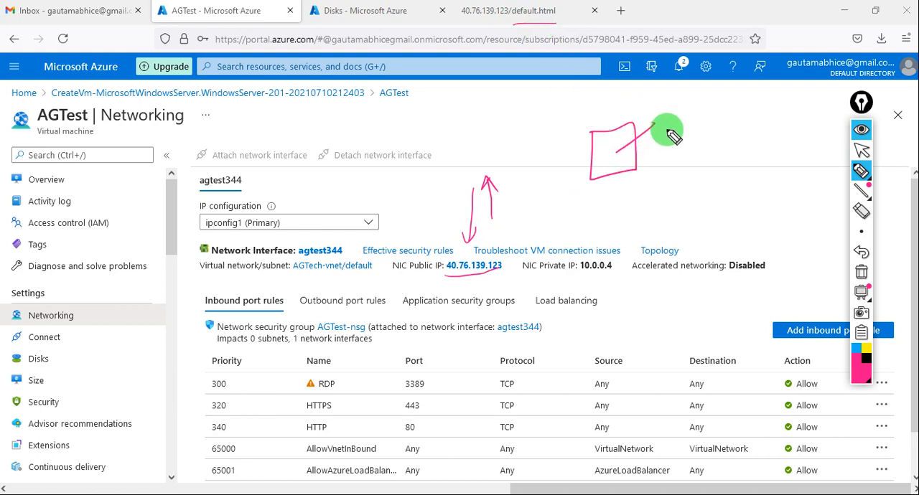
pyautogui.moveTo(698, 150); pyautogui.dragTo(643, 162)
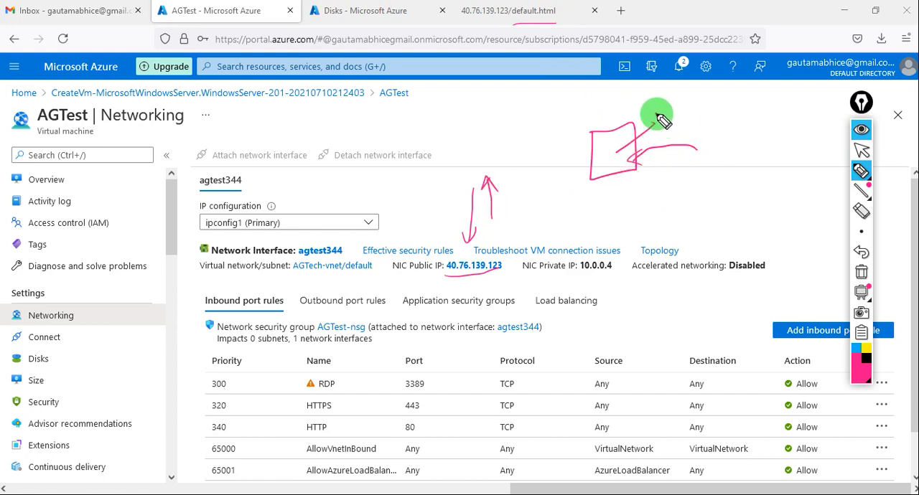
pyautogui.moveTo(660, 114); pyautogui.dragTo(673, 93)
pyautogui.moveTo(641, 130)
pyautogui.mouseDown()
pyautogui.moveTo(615, 144)
pyautogui.moveTo(561, 144)
pyautogui.mouseUp()
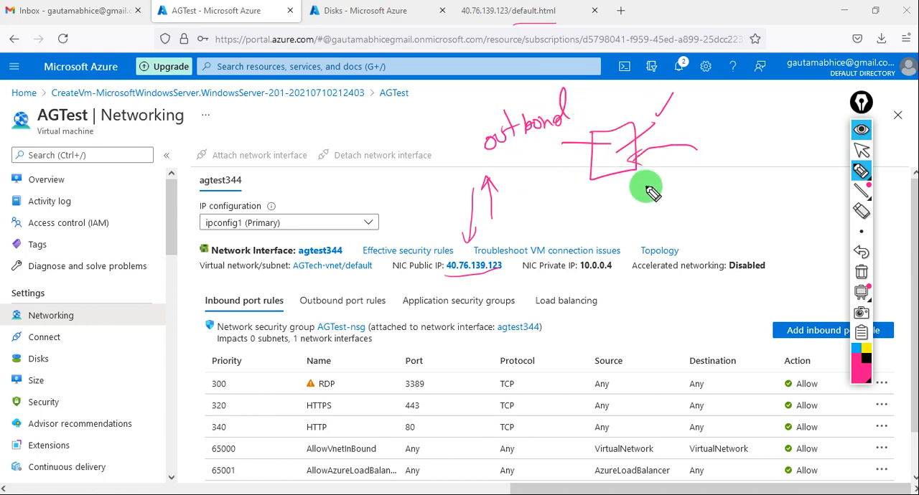
pyautogui.moveTo(615, 192); pyautogui.dragTo(571, 210)
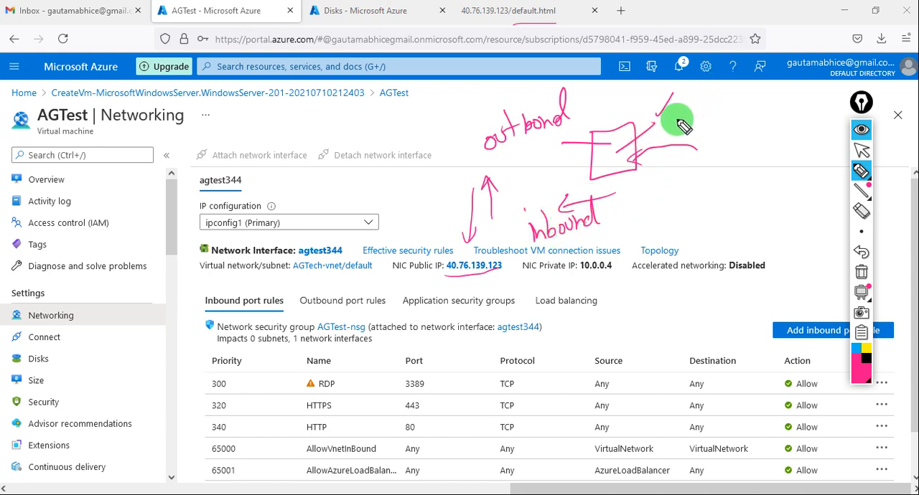
# - Extend the outgoing arrow to a second box and annotate it with "inbou", a small triangle, an underlined note and an arrow
pyautogui.moveTo(650, 127)
pyautogui.mouseDown()
pyautogui.moveTo(712, 106)
pyautogui.moveTo(766, 139)
pyautogui.moveTo(728, 107)
pyautogui.moveTo(703, 113)
pyautogui.mouseUp()
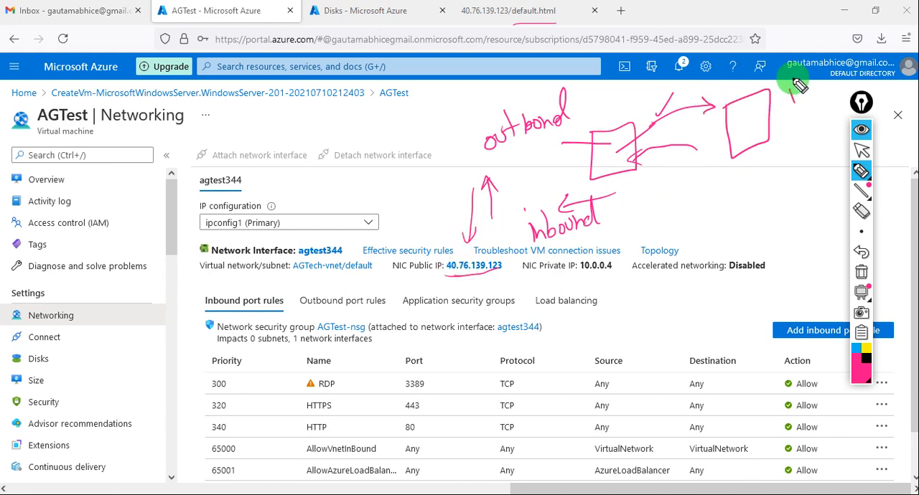
pyautogui.moveTo(793, 92); pyautogui.dragTo(819, 94)
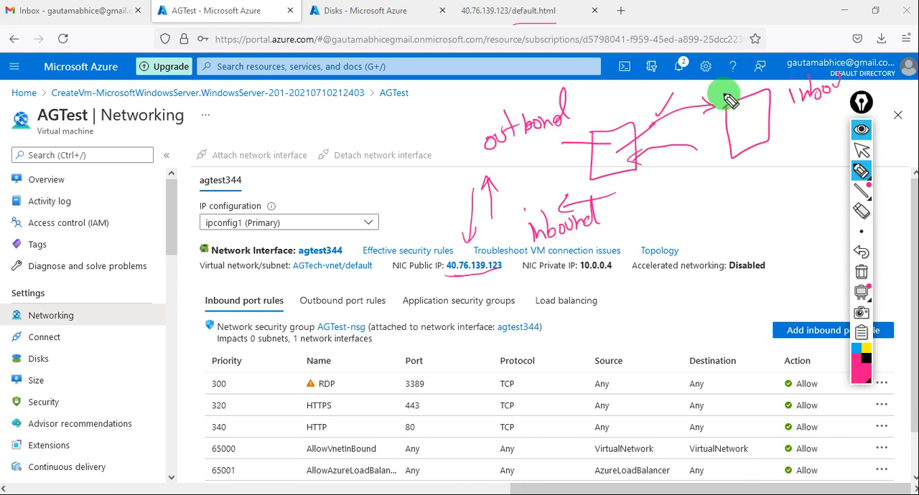
pyautogui.moveTo(755, 161); pyautogui.dragTo(765, 176)
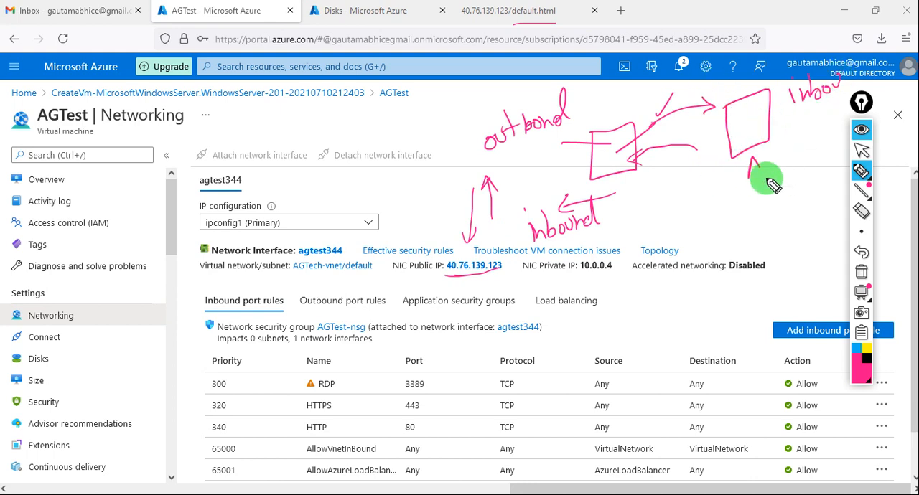
pyautogui.moveTo(793, 149)
pyautogui.mouseDown()
pyautogui.moveTo(804, 160)
pyautogui.moveTo(778, 178)
pyautogui.mouseUp()
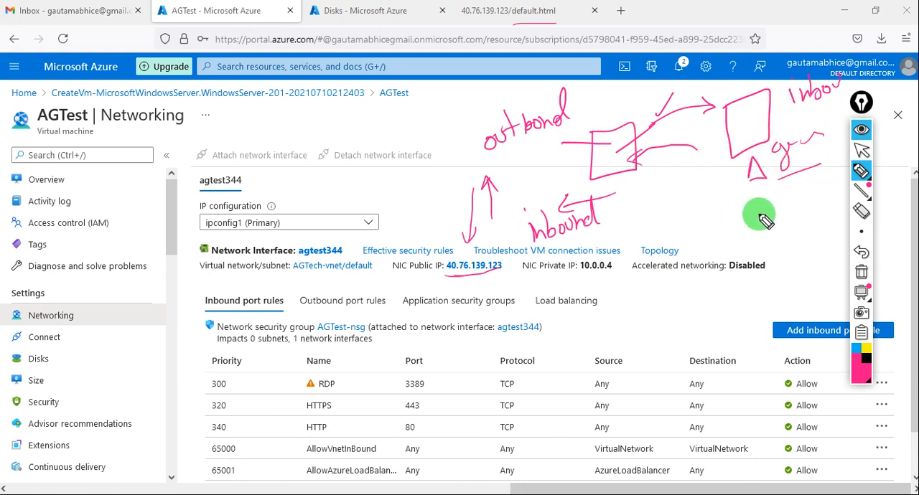
pyautogui.moveTo(751, 214); pyautogui.dragTo(793, 188)
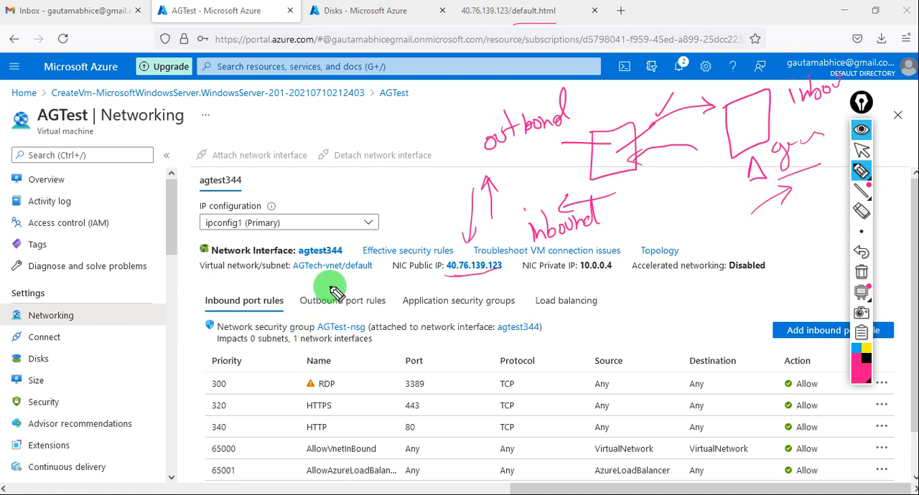
# - Tick the Outbound and Inbound port rules headings and circle the RDP, HTTPS and HTTP rule names
pyautogui.moveTo(329, 289); pyautogui.dragTo(366, 277)
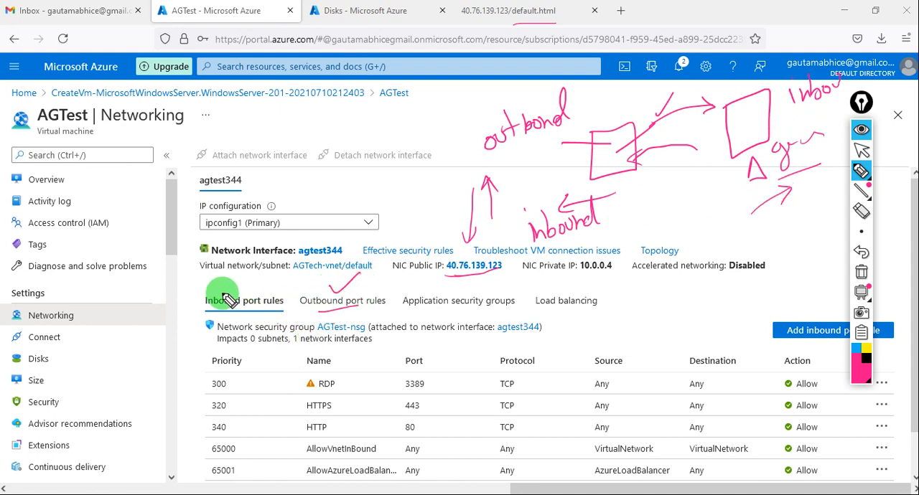
pyautogui.moveTo(224, 286); pyautogui.dragTo(250, 275)
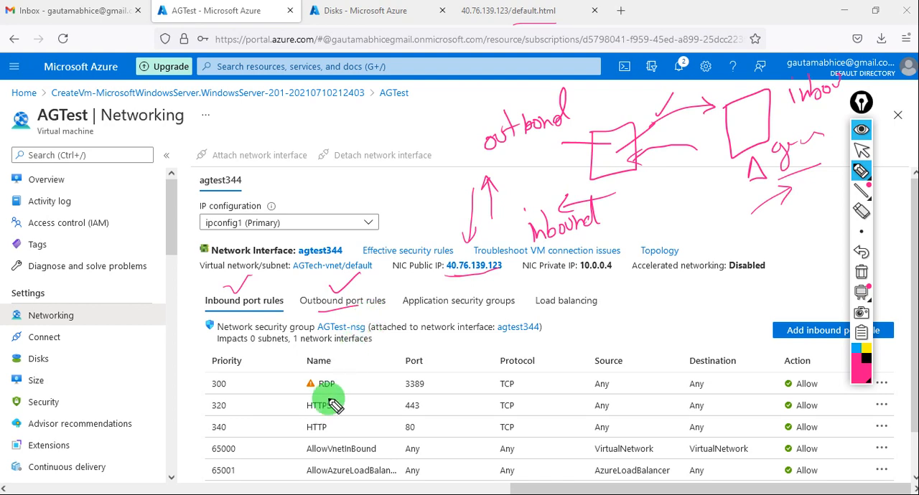
pyautogui.moveTo(345, 382)
pyautogui.mouseDown()
pyautogui.moveTo(318, 410)
pyautogui.moveTo(312, 379)
pyautogui.moveTo(309, 439)
pyautogui.moveTo(336, 455)
pyautogui.moveTo(344, 420)
pyautogui.moveTo(359, 409)
pyautogui.mouseUp()
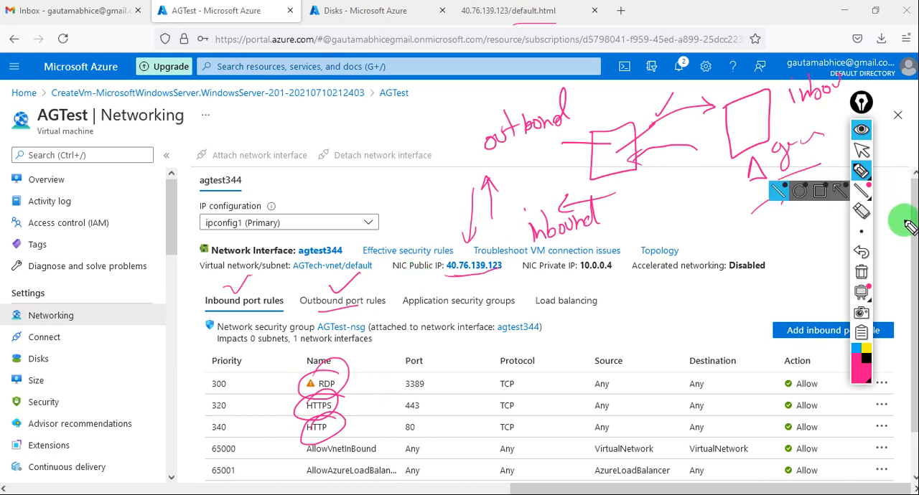
# - Clear all annotations, review the full inbound and outbound port rules lists, and return to the inbound port rules
pyautogui.click(862, 150)
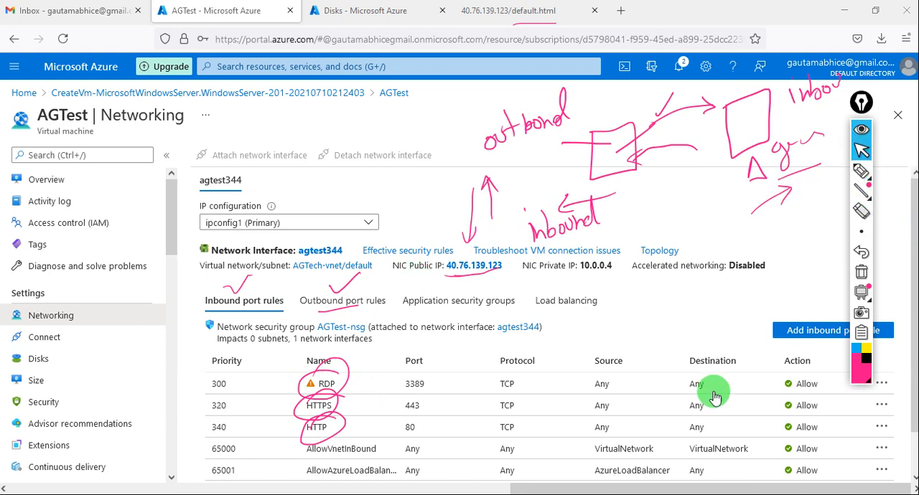
pyautogui.scroll(-2, 709, 402)
pyautogui.scroll(-1, 709, 415)
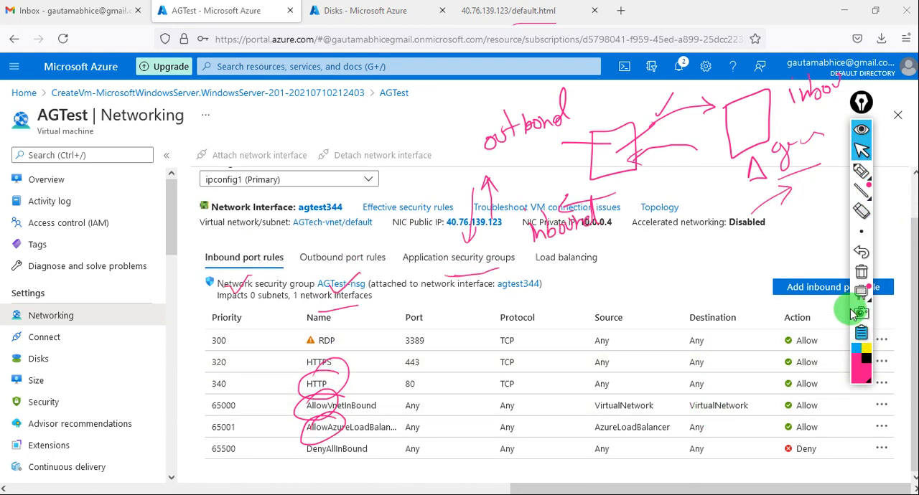
pyautogui.click(862, 275)
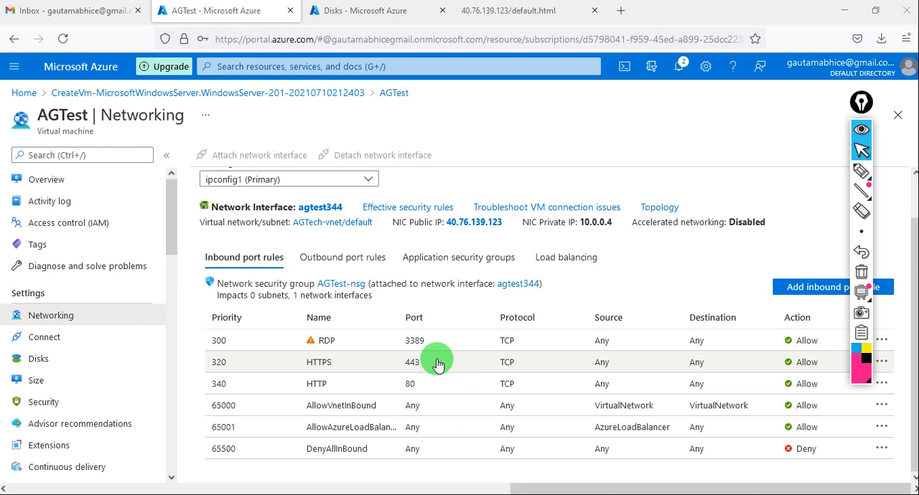
pyautogui.click(341, 260)
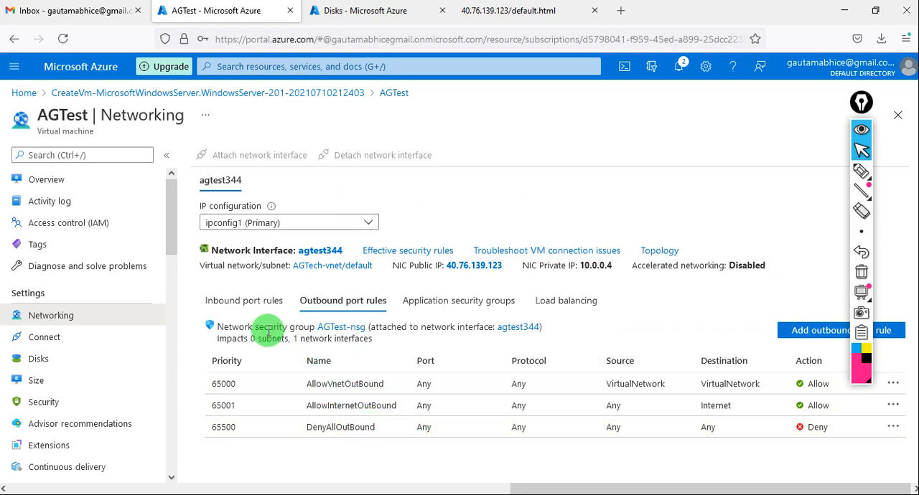
pyautogui.click(234, 317)
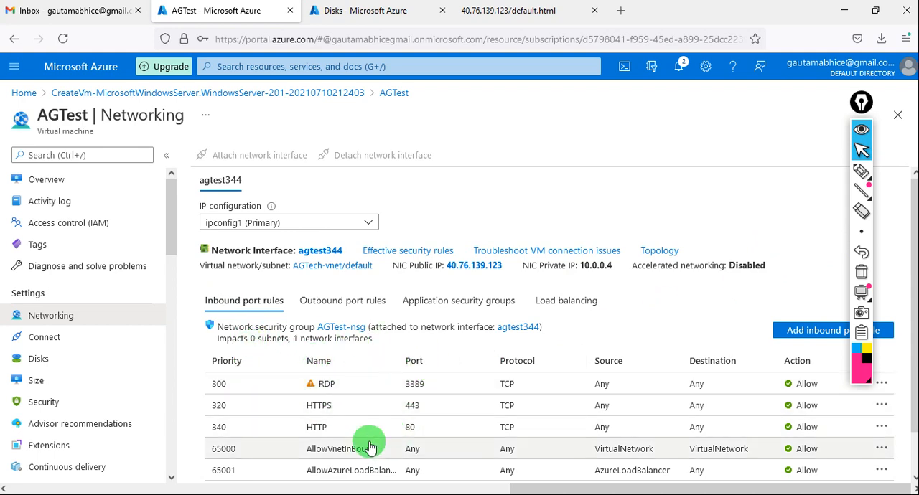
# - Mark priorities 300, 320 and 340 in the inbound port rules with pen ticks
pyautogui.click(861, 171)
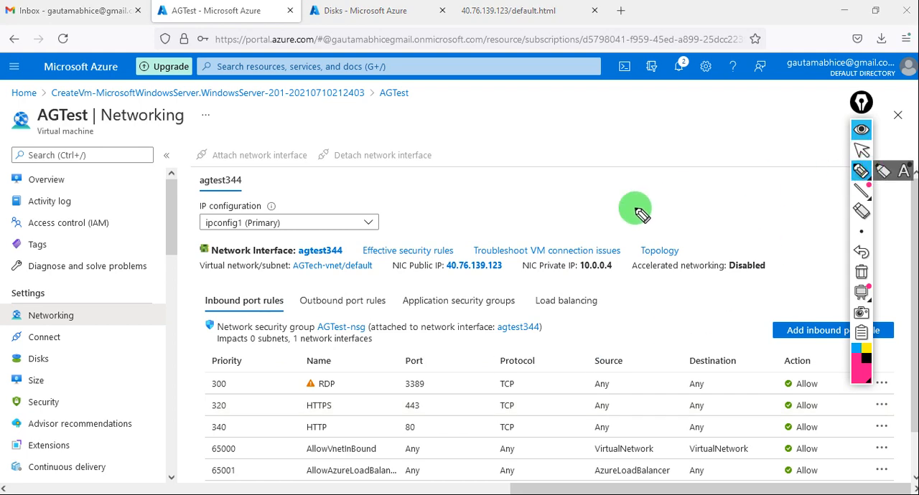
pyautogui.moveTo(242, 371); pyautogui.dragTo(237, 382)
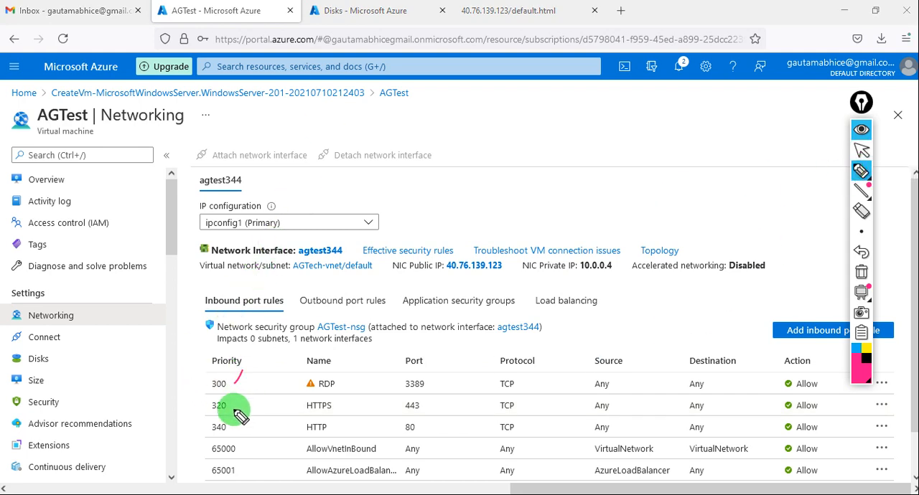
pyautogui.moveTo(240, 416); pyautogui.dragTo(250, 427)
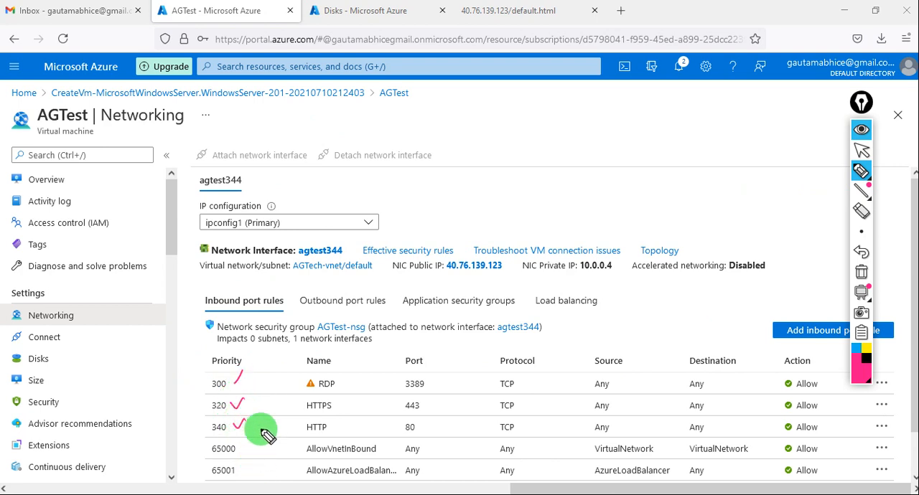
# - Circle the RDP rule and its port 3389, write "Deny" over its action, and note a small box and underlined "3389" beneath
pyautogui.moveTo(329, 378)
pyautogui.mouseDown()
pyautogui.moveTo(346, 383)
pyautogui.moveTo(325, 400)
pyautogui.moveTo(338, 375)
pyautogui.mouseUp()
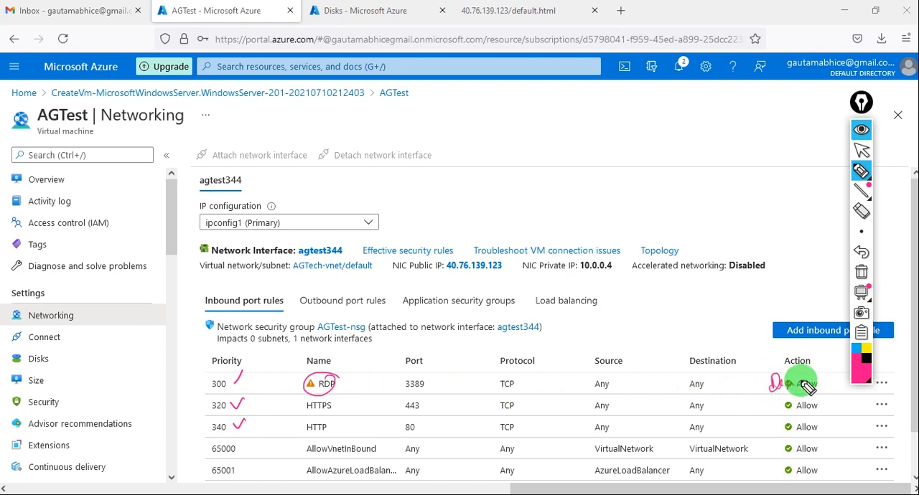
pyautogui.moveTo(804, 386)
pyautogui.mouseDown()
pyautogui.moveTo(771, 390)
pyautogui.moveTo(804, 393)
pyautogui.mouseUp()
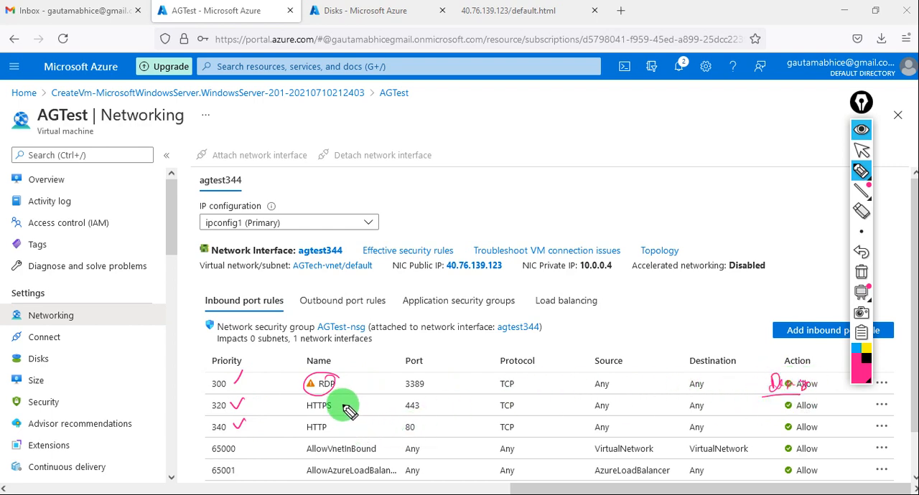
pyautogui.moveTo(341, 403); pyautogui.dragTo(374, 405)
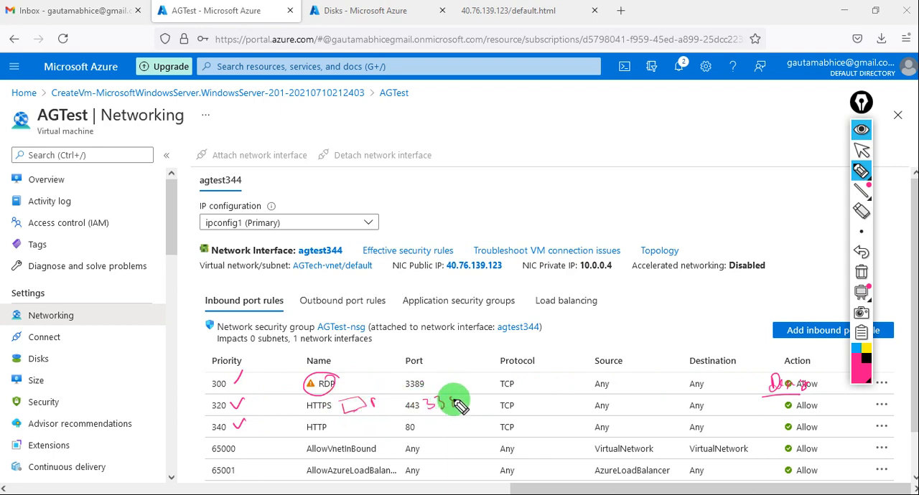
pyautogui.moveTo(459, 407)
pyautogui.mouseDown()
pyautogui.moveTo(472, 417)
pyautogui.moveTo(402, 375)
pyautogui.moveTo(451, 380)
pyautogui.moveTo(458, 352)
pyautogui.mouseUp()
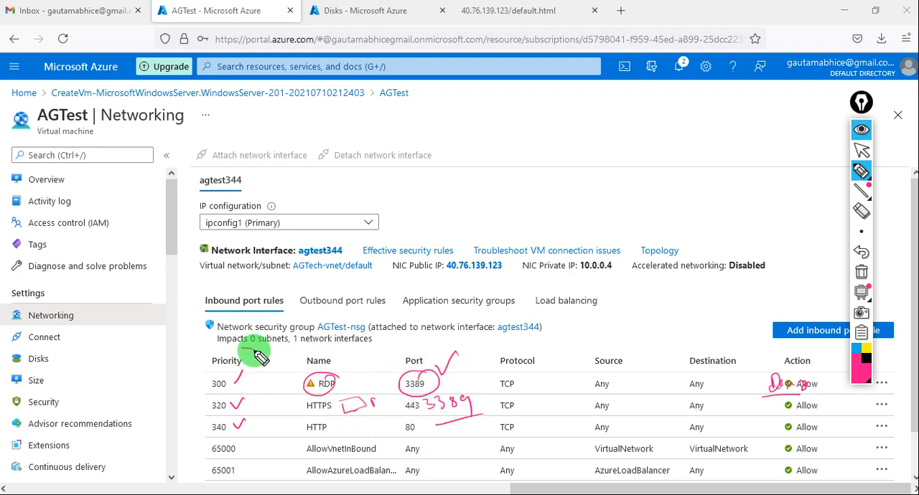
# - Circle the Priority heading and write underlined, ticked example priorities 100 and 101 beside the inbound rules, circling 100
pyautogui.moveTo(257, 355)
pyautogui.mouseDown()
pyautogui.moveTo(205, 381)
pyautogui.moveTo(251, 363)
pyautogui.mouseUp()
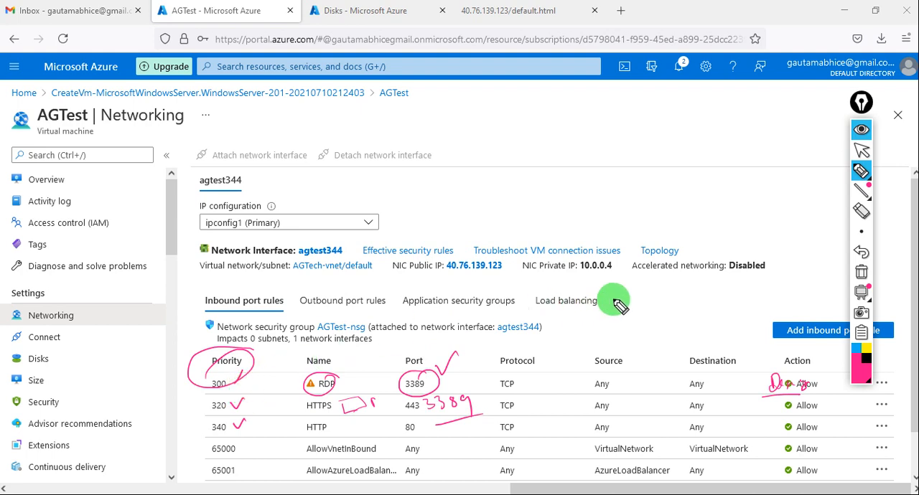
pyautogui.moveTo(651, 296); pyautogui.dragTo(653, 289)
pyautogui.moveTo(619, 320)
pyautogui.mouseDown()
pyautogui.moveTo(667, 308)
pyautogui.moveTo(688, 270)
pyautogui.mouseUp()
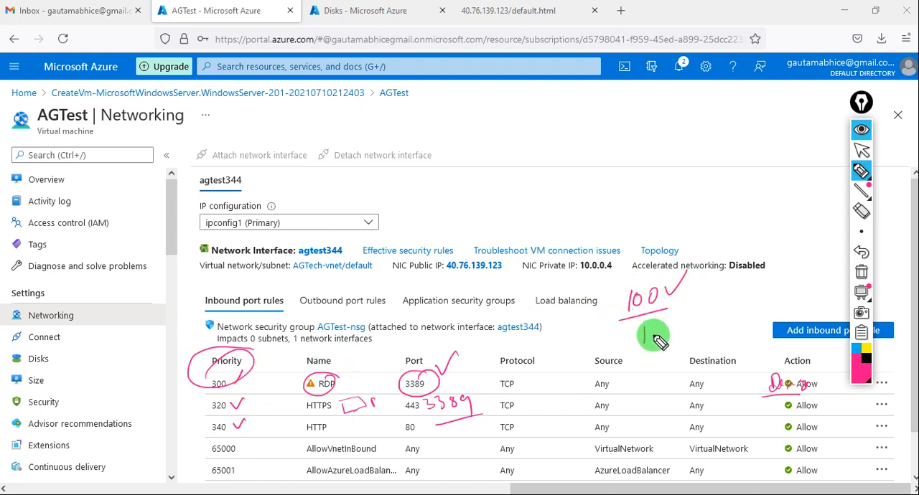
pyautogui.moveTo(644, 350); pyautogui.dragTo(693, 343)
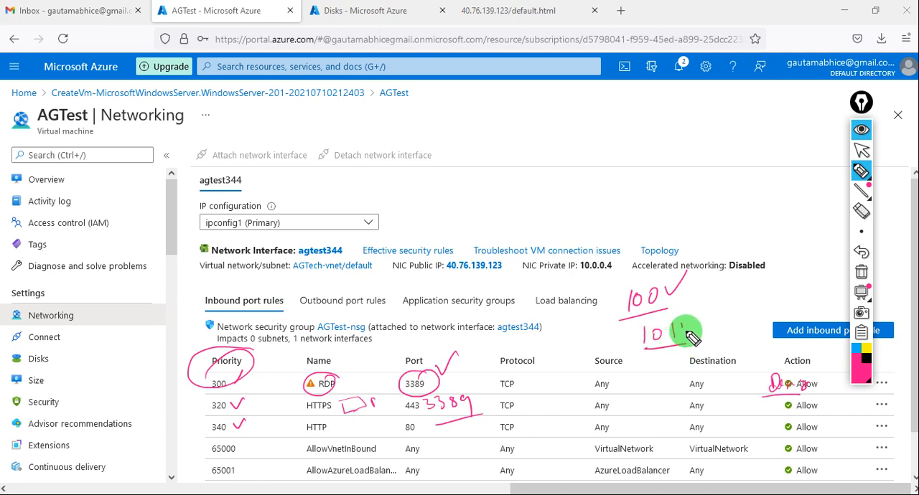
pyautogui.moveTo(653, 365)
pyautogui.mouseDown()
pyautogui.moveTo(654, 388)
pyautogui.moveTo(698, 361)
pyautogui.mouseUp()
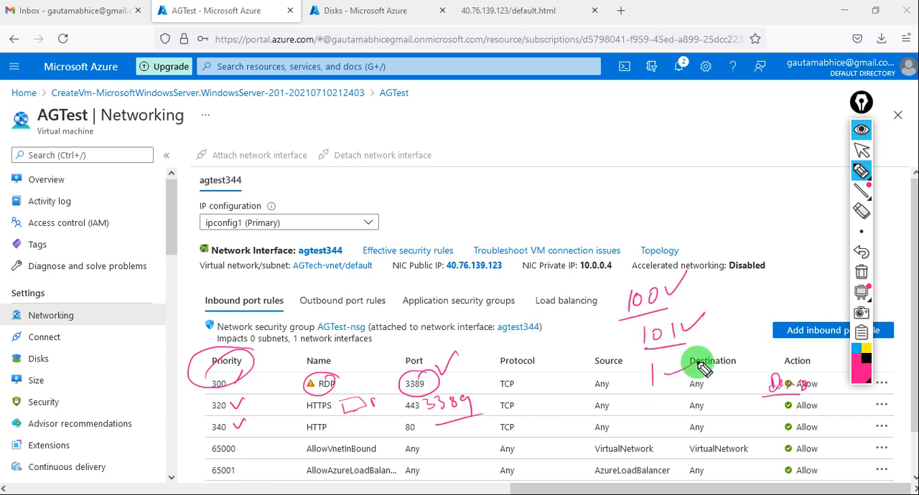
pyautogui.moveTo(650, 392)
pyautogui.mouseDown()
pyautogui.moveTo(668, 389)
pyautogui.moveTo(660, 388)
pyautogui.mouseUp()
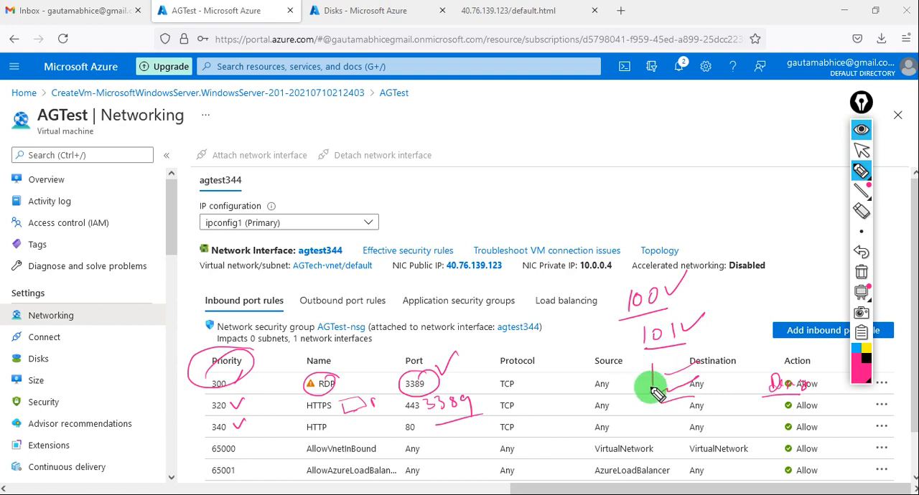
pyautogui.moveTo(600, 286); pyautogui.dragTo(601, 293)
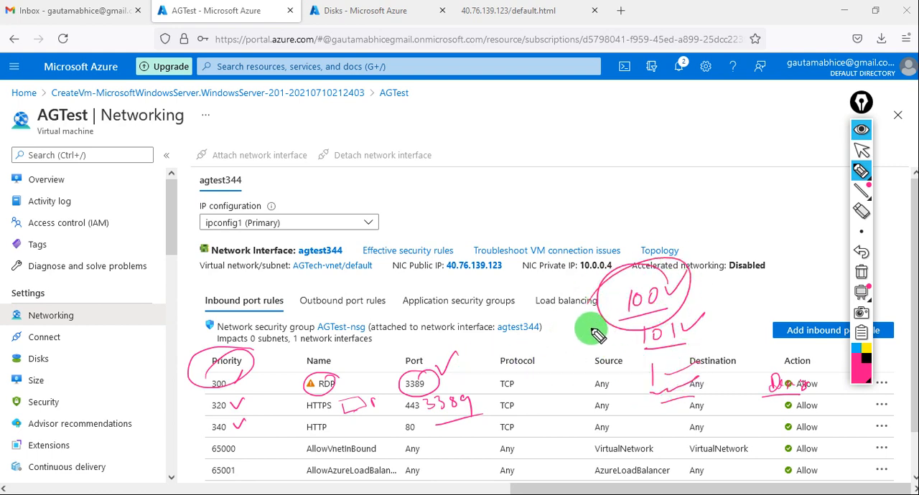
# - Clear the annotations, circle port 80 of the HTTP rule, and put the drawing tools away with the screen cleared
pyautogui.click(861, 272)
pyautogui.moveTo(423, 429)
pyautogui.mouseDown()
pyautogui.moveTo(390, 422)
pyautogui.moveTo(384, 435)
pyautogui.mouseUp()
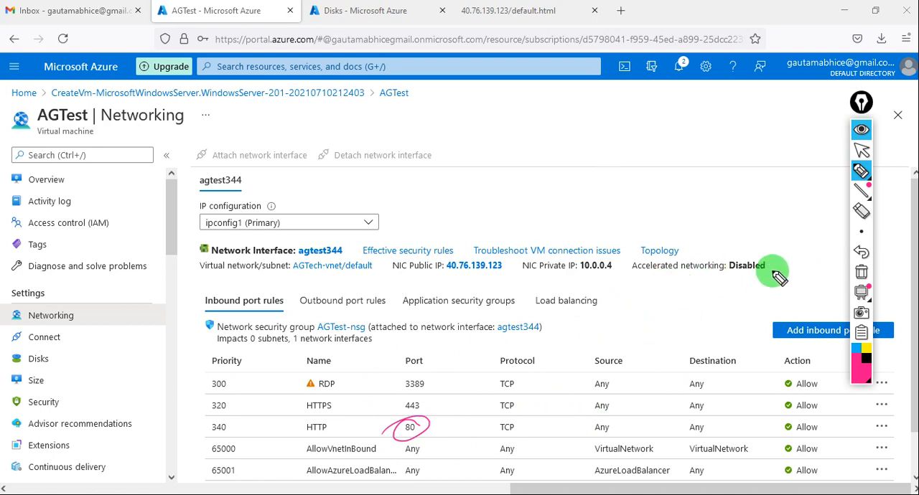
pyautogui.click(862, 274)
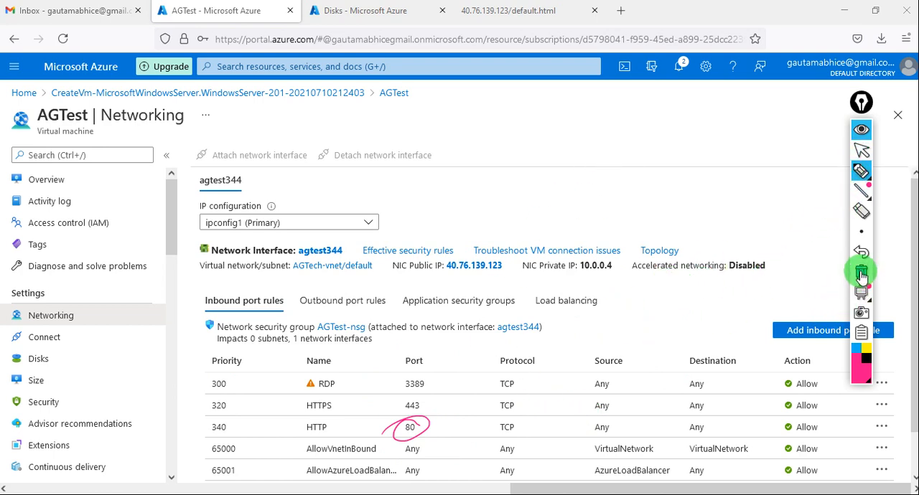
pyautogui.click(861, 149)
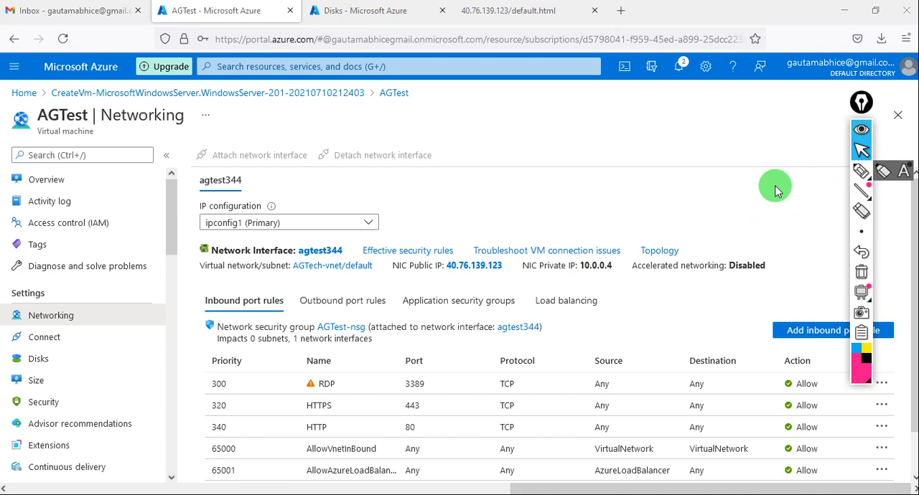
pyautogui.click(861, 131)
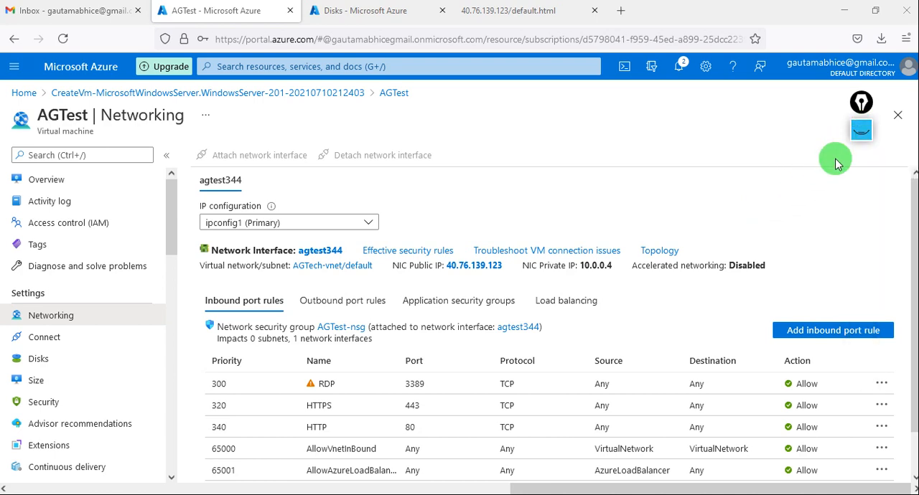
# - Reload the test page at 40.76.139.123/default.html and return to the AGTest networking page
pyautogui.click(485, 14)
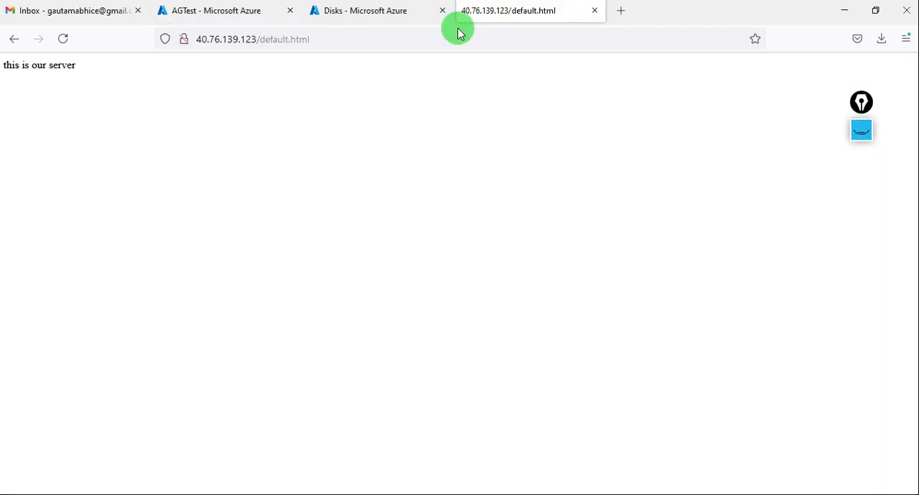
pyautogui.click(61, 40)
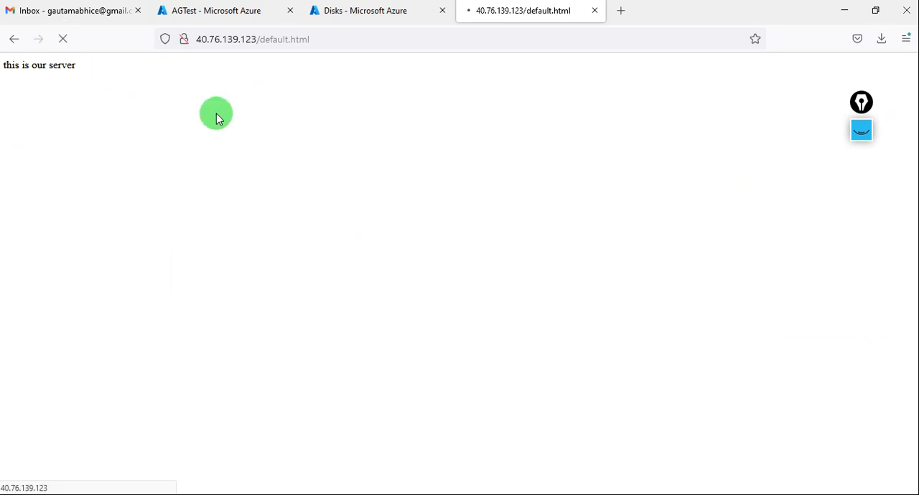
pyautogui.click(257, 12)
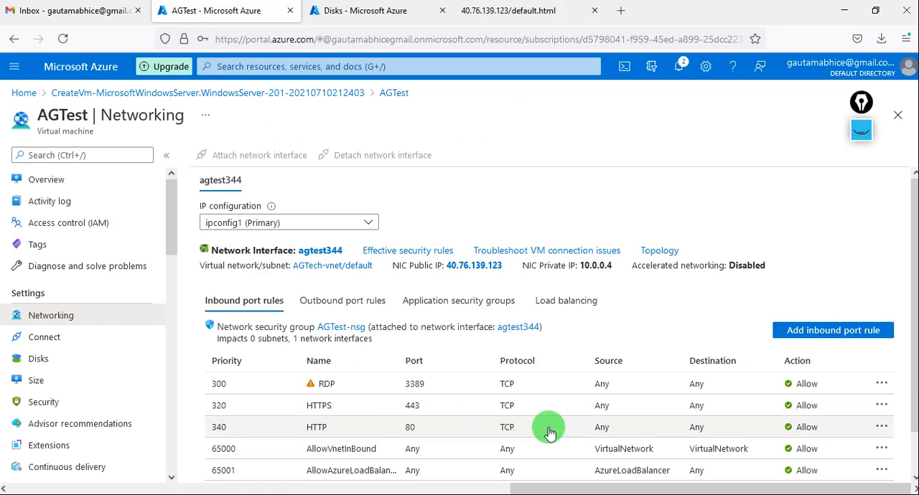
# - Delete the HTTP inbound port rule with priority 340 and check the deletion in the portal notifications
pyautogui.click(882, 427)
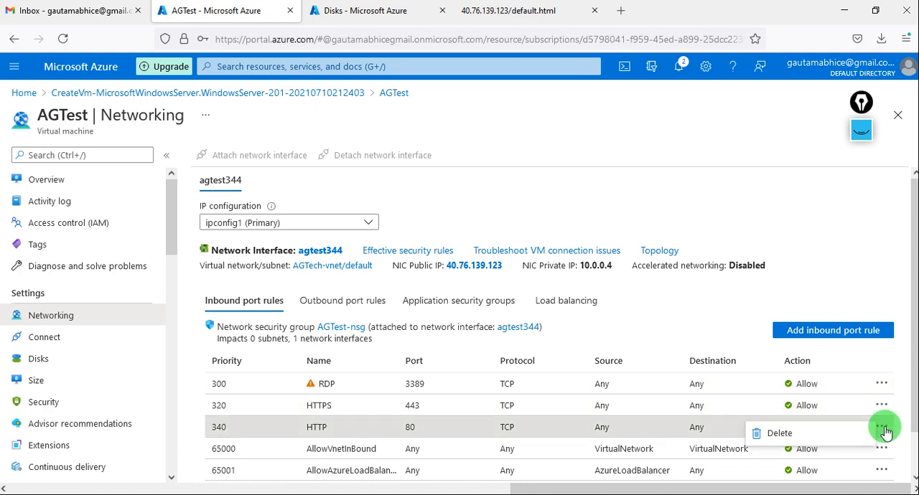
pyautogui.click(786, 433)
pyautogui.click(245, 394)
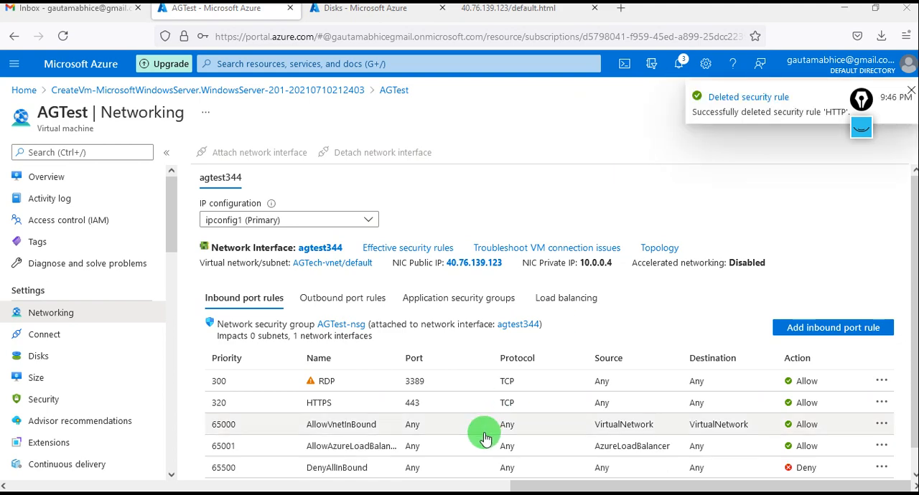
pyautogui.click(679, 65)
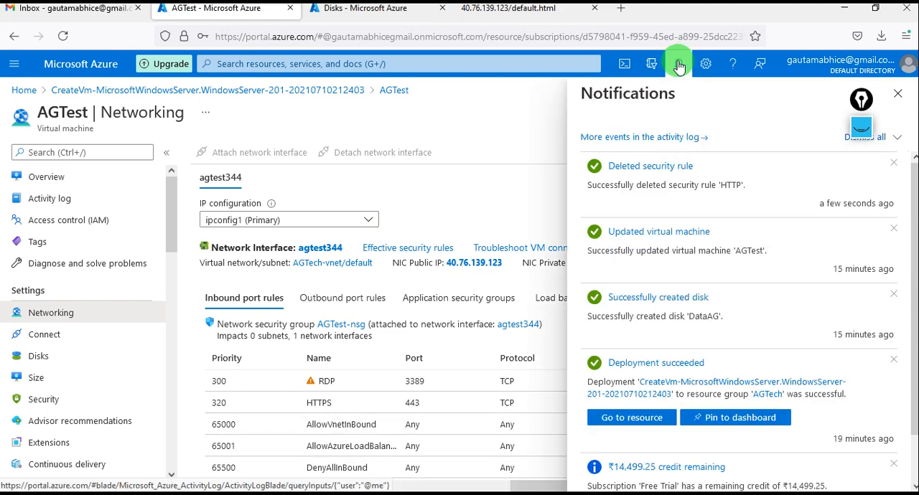
pyautogui.click(679, 64)
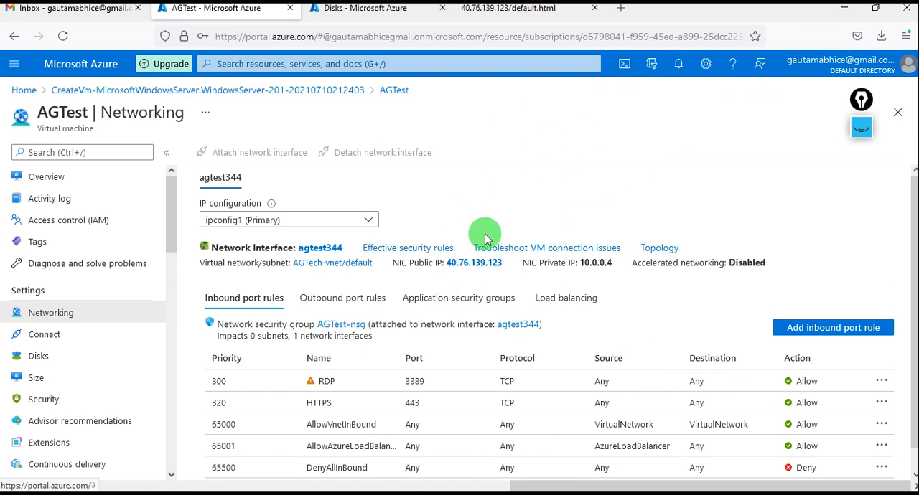
# - Retest the server without the HTTP rule by reloading default.html and entering 40.76.139.123 in a new private window
pyautogui.click(506, 13)
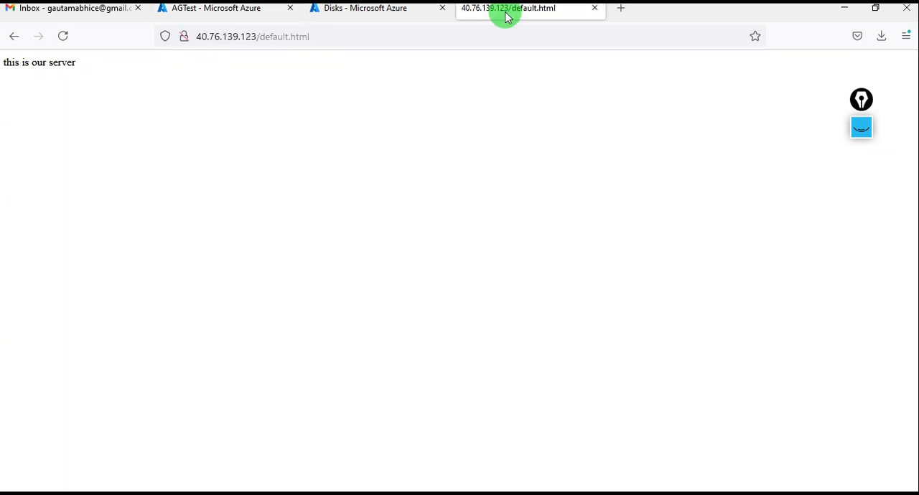
pyautogui.click(61, 37)
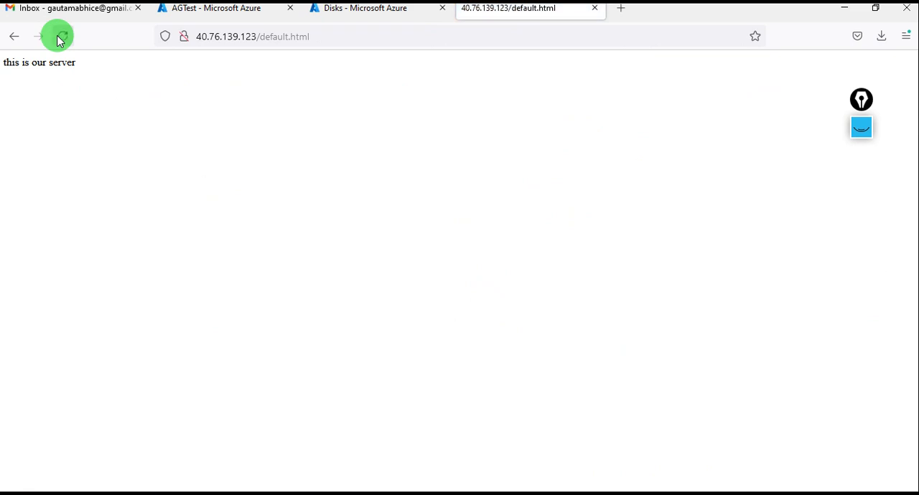
pyautogui.click(907, 38)
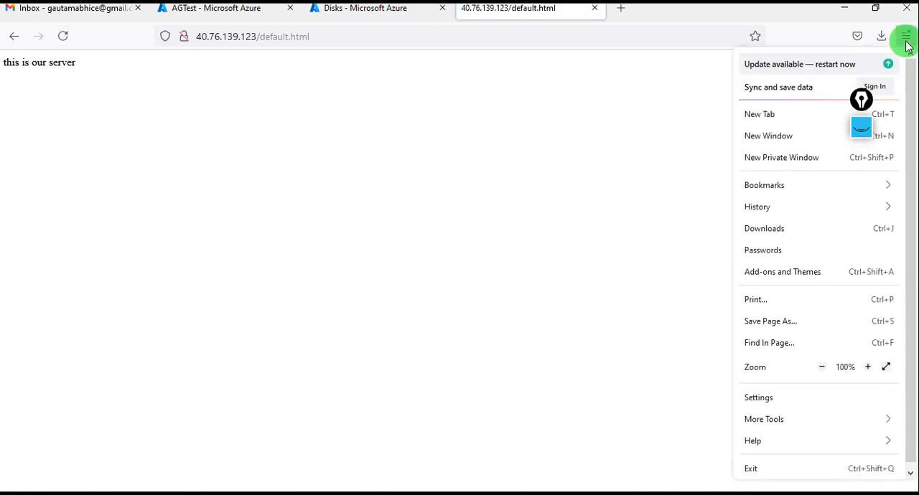
pyautogui.click(809, 152)
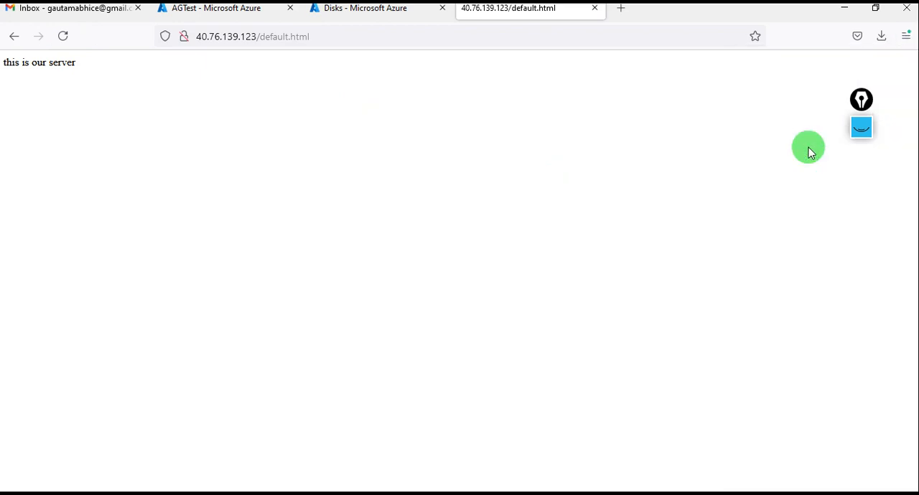
pyautogui.click(272, 34)
pyautogui.write('40.76.139.123')
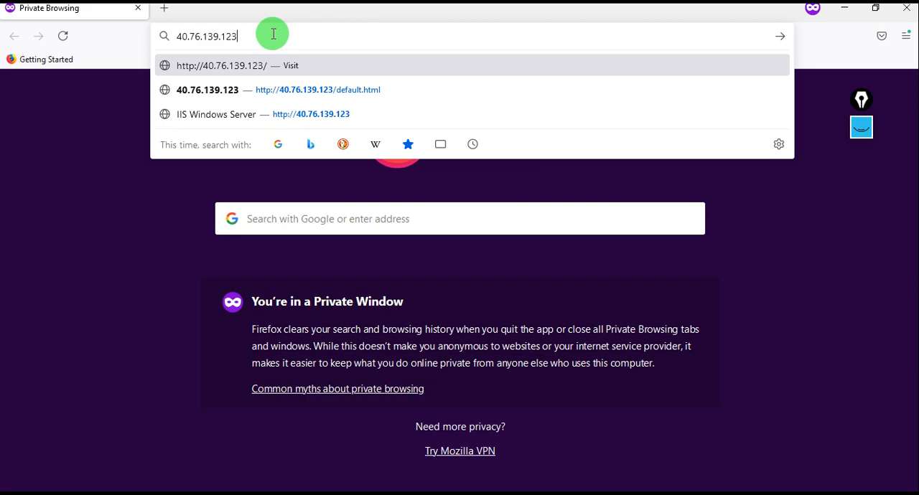
pyautogui.press('Return')
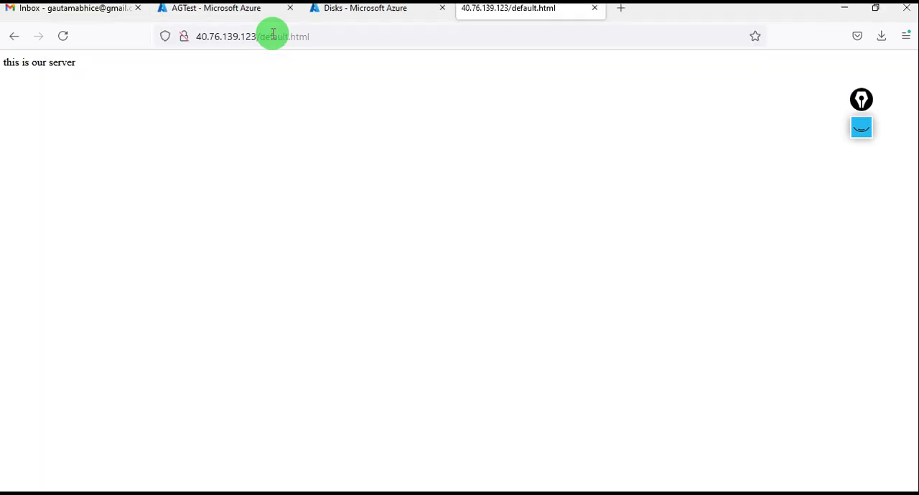
# - Select the test page's address in the regular window and load 40.76.139.123/default.html in the private window
pyautogui.click(323, 33)
pyautogui.hotkey('ctrl', 'c')
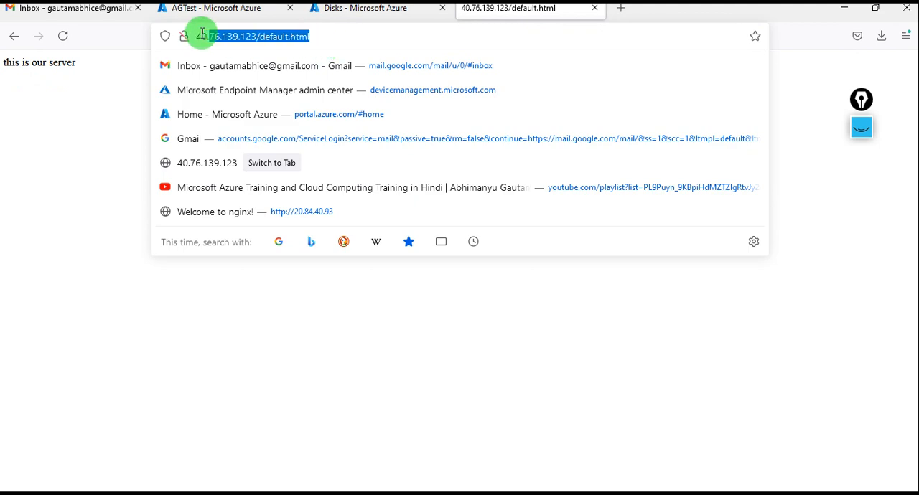
pyautogui.click(38, 229)
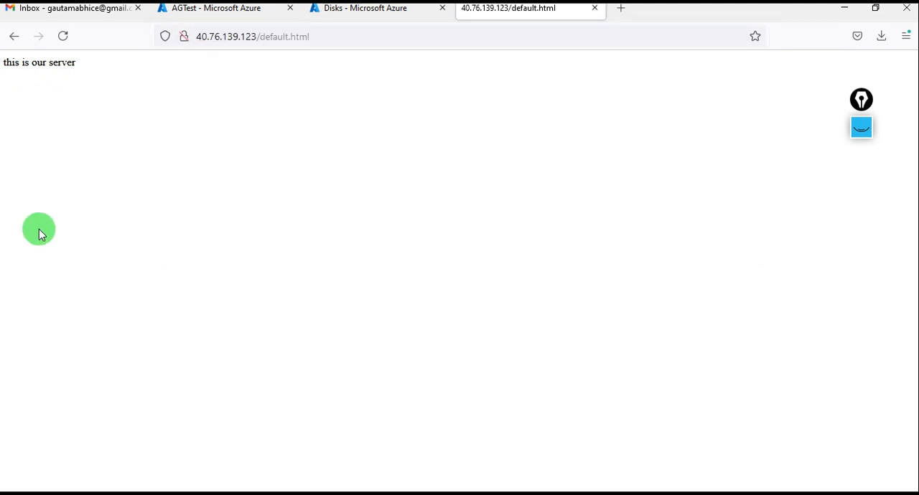
pyautogui.hotkey('alt', 'Tab')
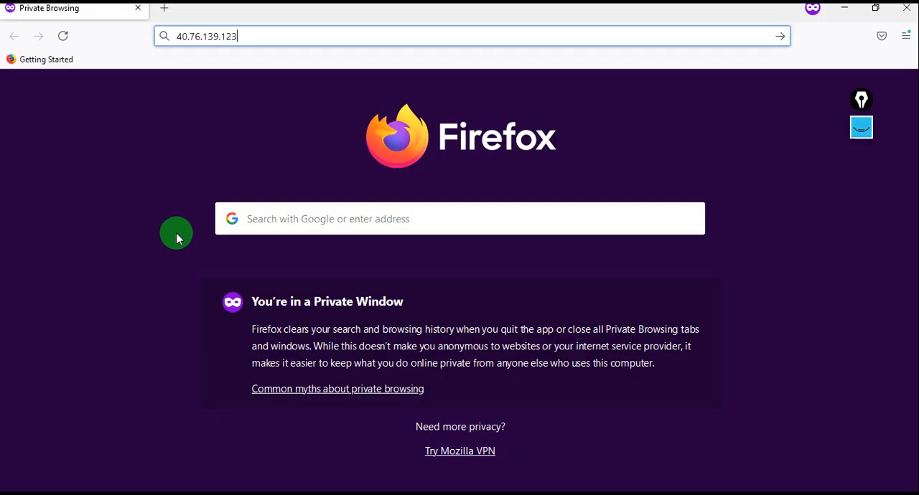
pyautogui.click(254, 37)
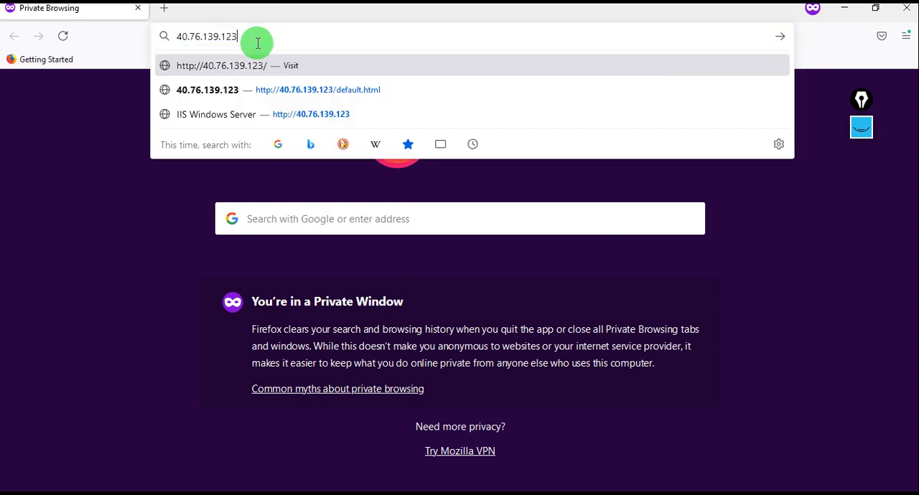
pyautogui.click(283, 101)
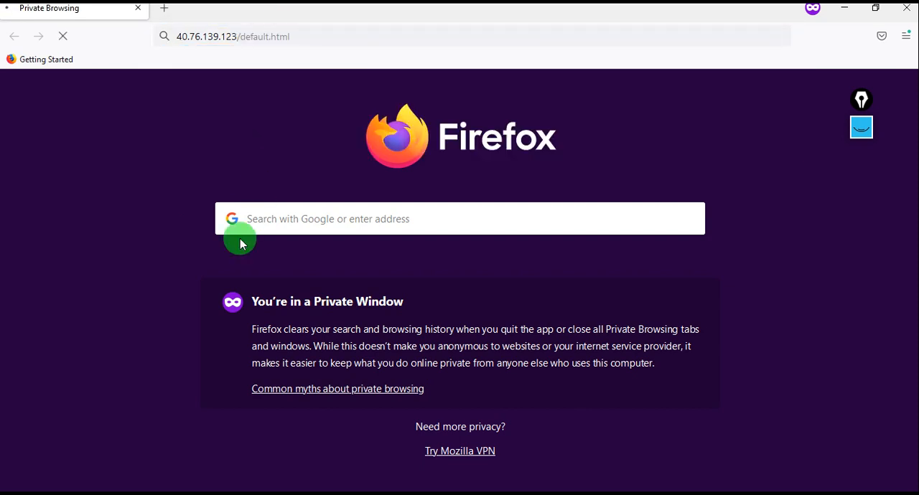
# - Load 40.76.139.123/default.html in a second private tab and return to the first one to compare
pyautogui.click(173, 14)
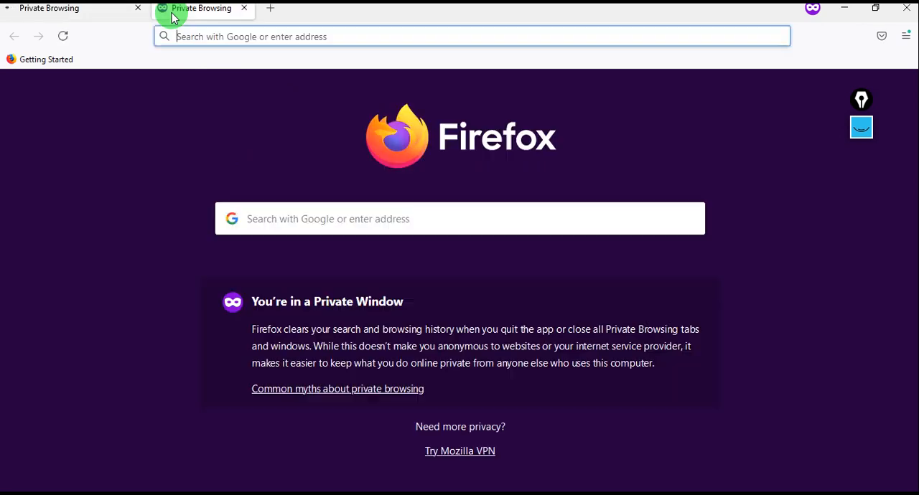
pyautogui.hotkey('ctrl', 'v')
pyautogui.press('Return')
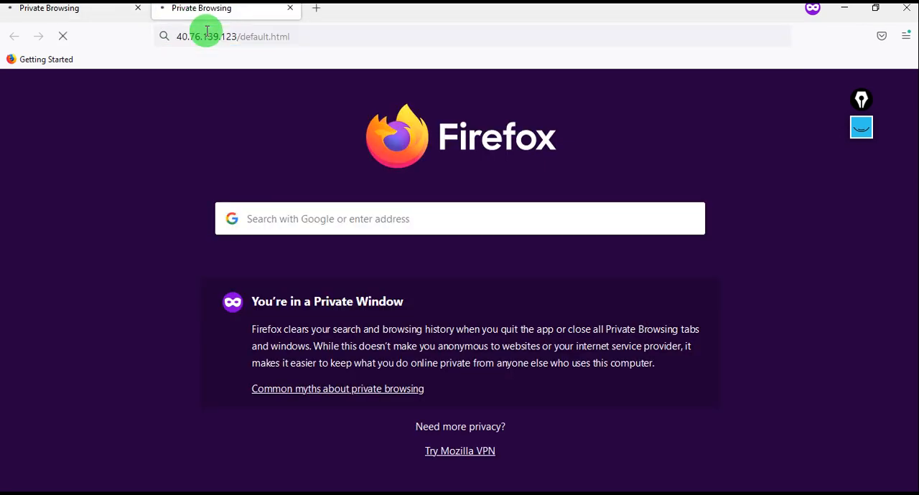
pyautogui.click(104, 20)
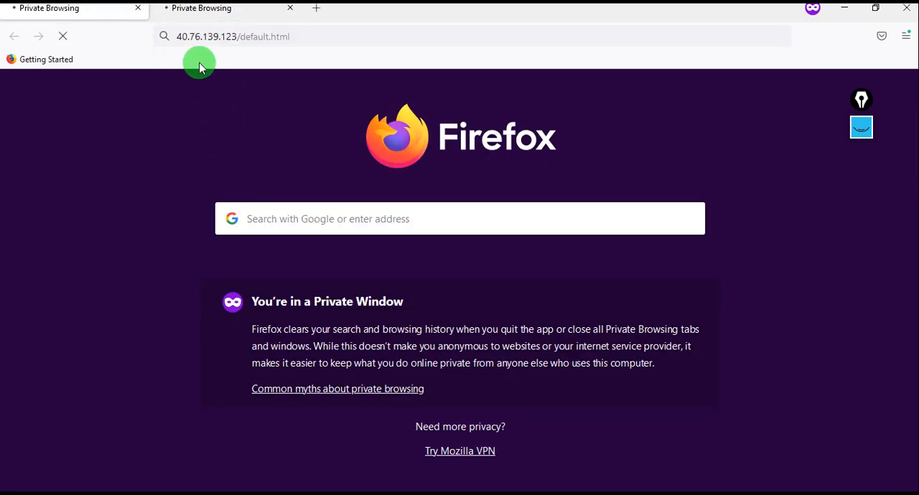
# - Switch to the regular browser window and reload the default.html test page
pyautogui.hotkey('alt', 'Tab')
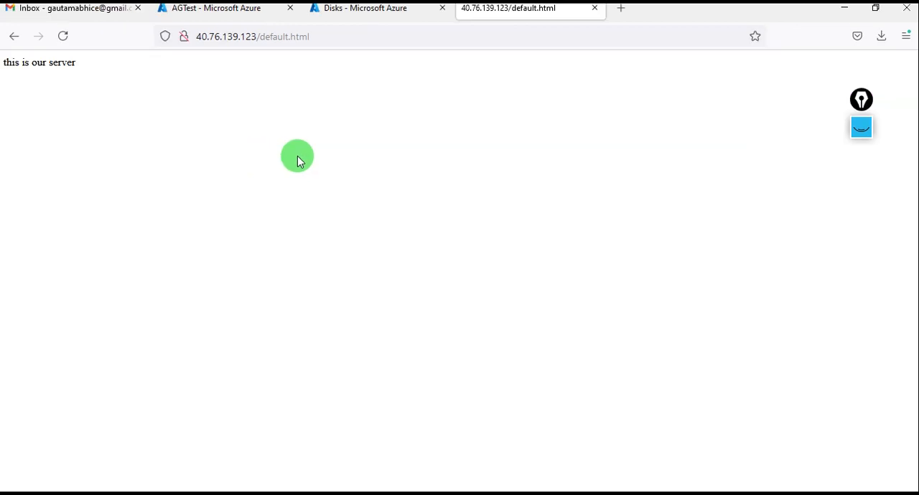
pyautogui.click(63, 36)
pyautogui.click(374, 14)
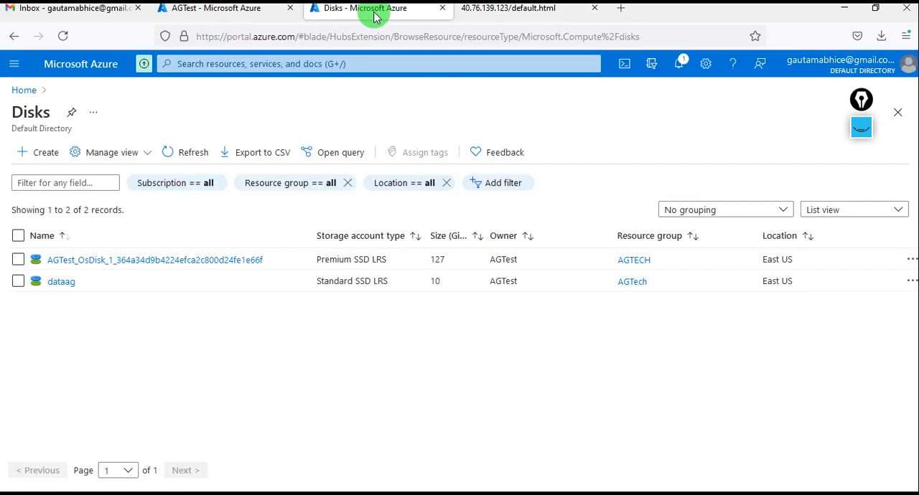
# - Open the HTTPS inbound port rule on AGTest's networking page and review its settings
pyautogui.click(227, 16)
pyautogui.scroll(-1, 379, 372)
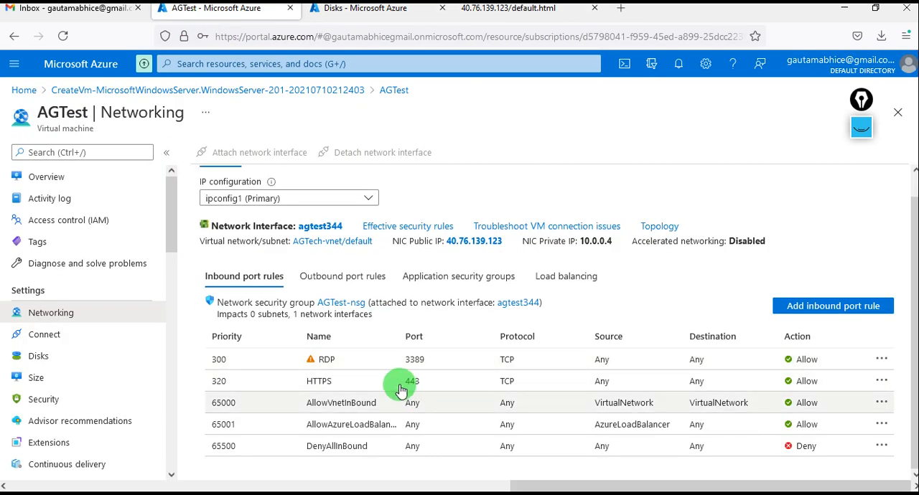
pyautogui.click(399, 388)
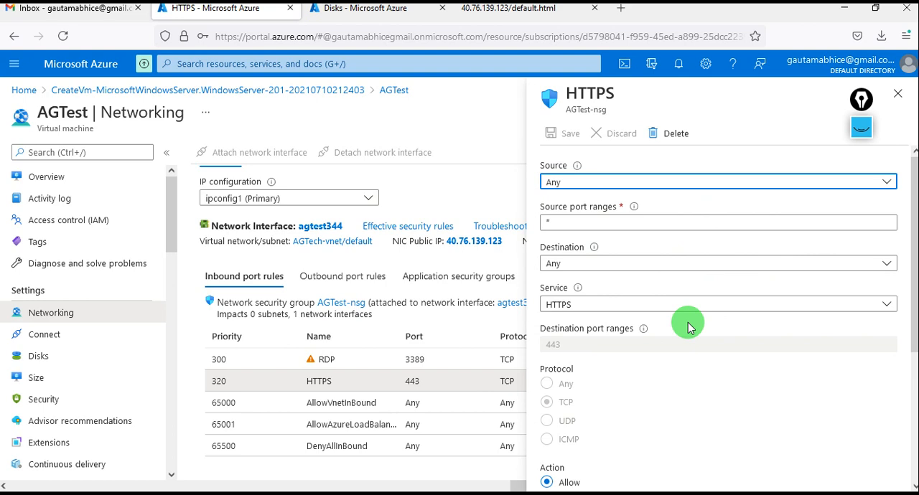
pyautogui.scroll(-3, 687, 327)
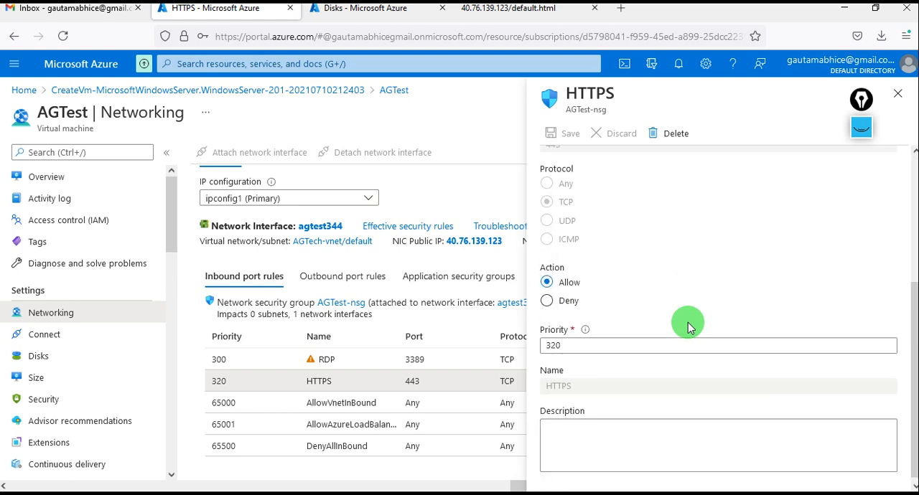
pyautogui.scroll(2, 687, 326)
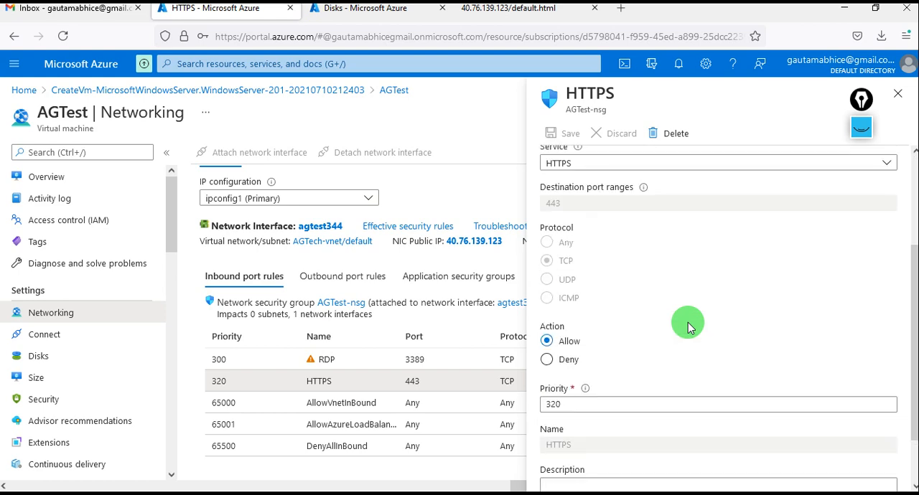
pyautogui.scroll(1, 687, 326)
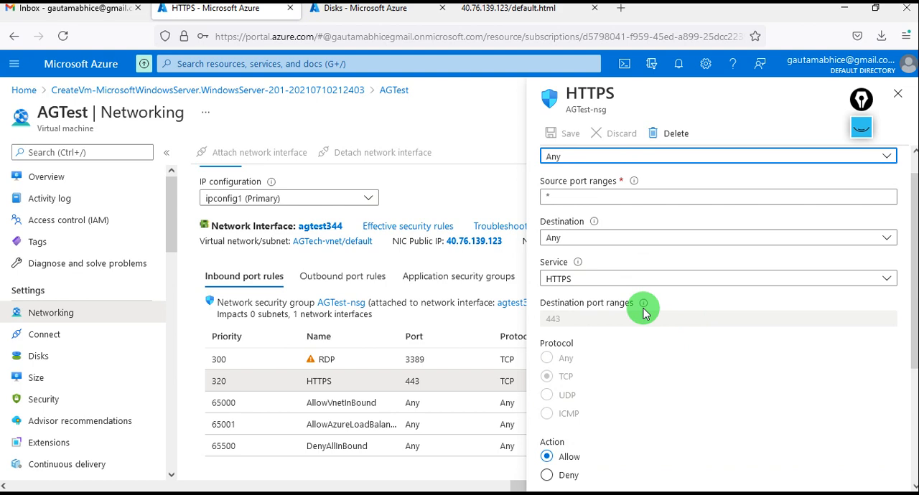
# - Change the HTTPS rule's service to Custom with destination port range 80
pyautogui.click(590, 278)
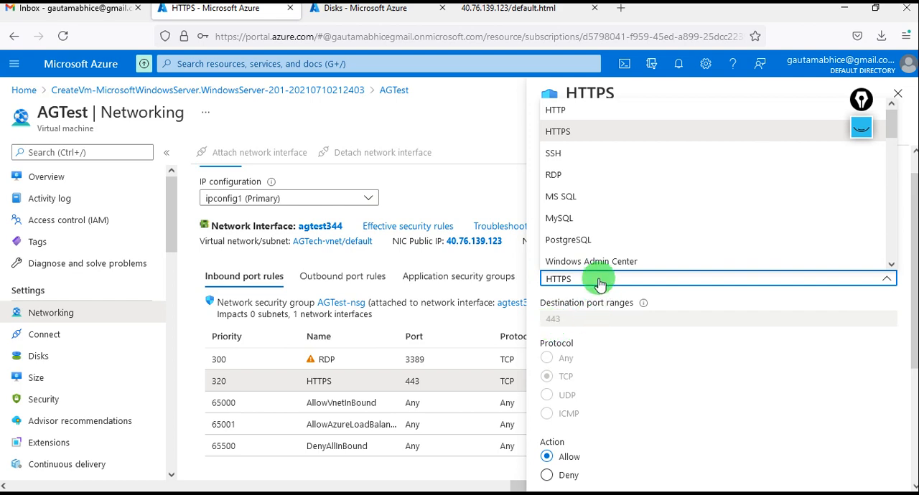
pyautogui.scroll(1, 605, 176)
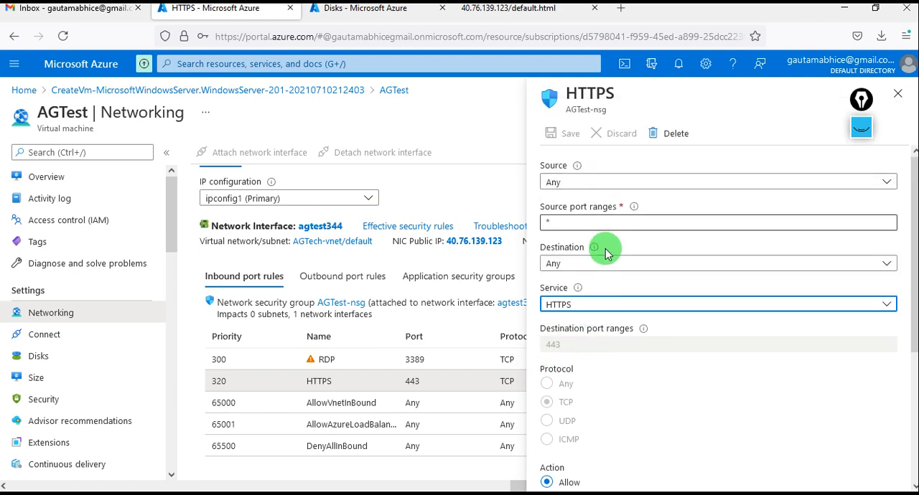
pyautogui.click(615, 305)
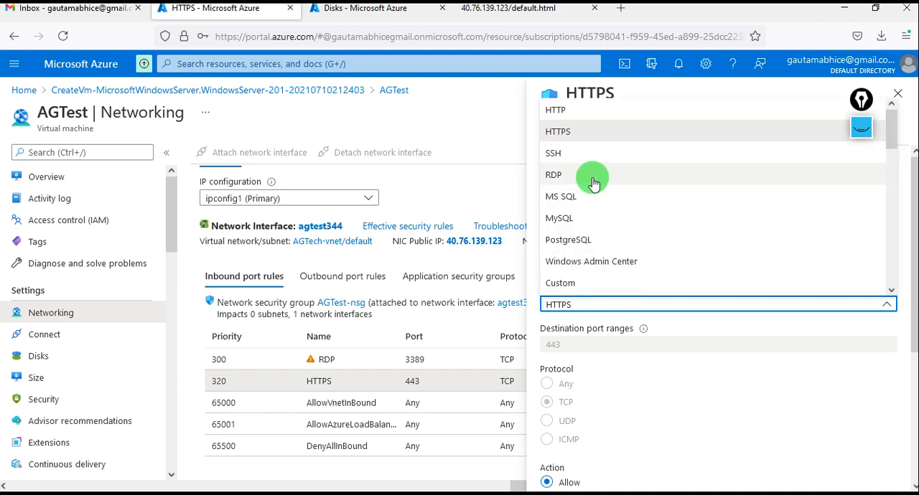
pyautogui.click(563, 282)
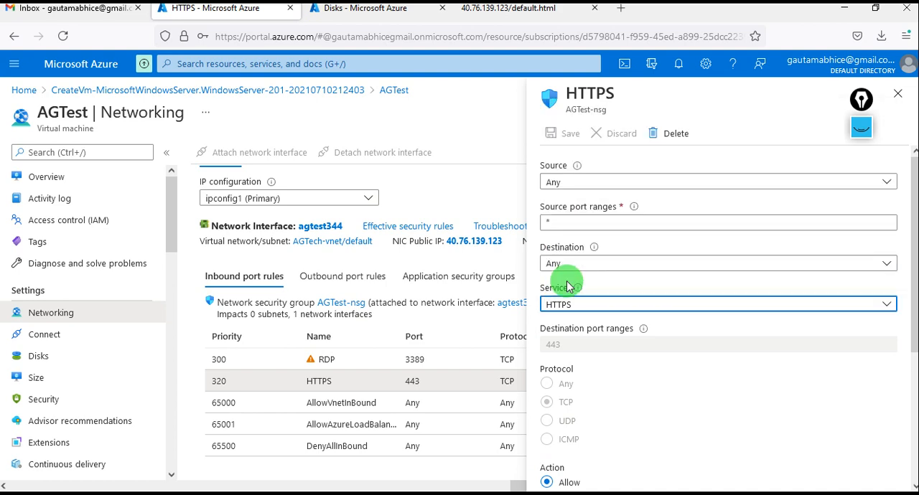
pyautogui.click(582, 344)
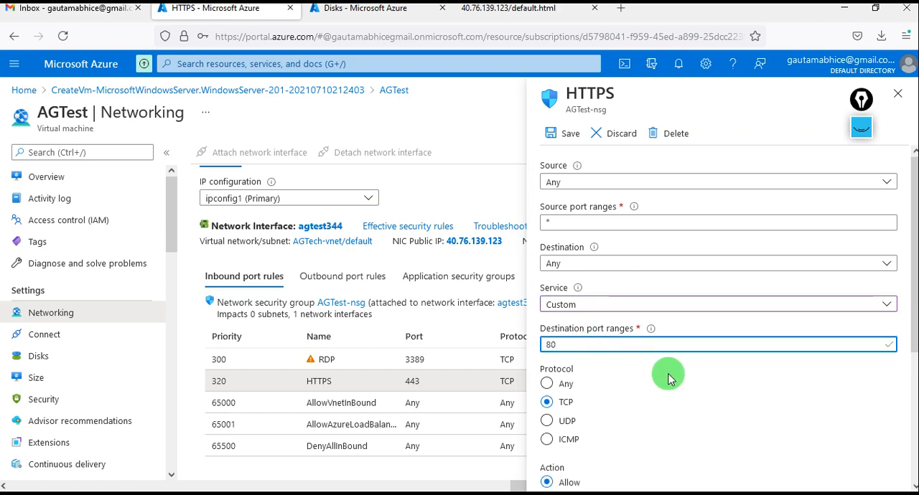
# - Set the HTTPS rule's protocol to Any and save the rule
pyautogui.scroll(-1, 665, 409)
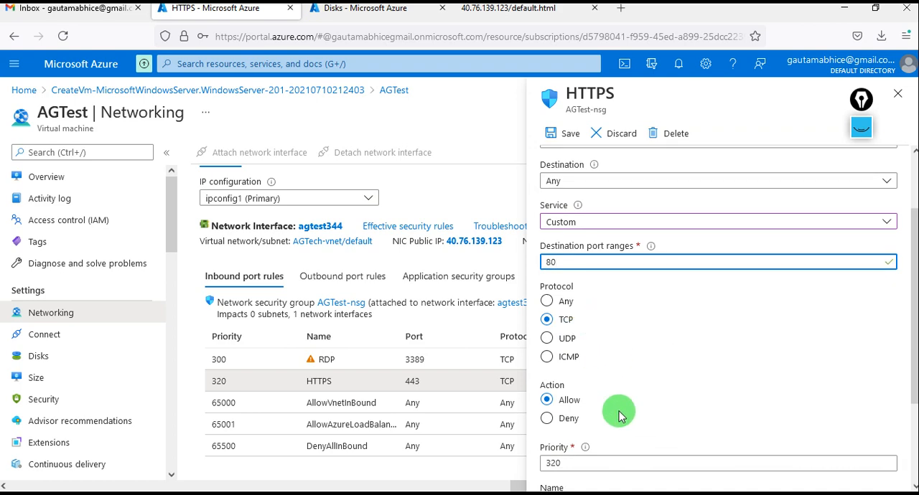
pyautogui.click(561, 313)
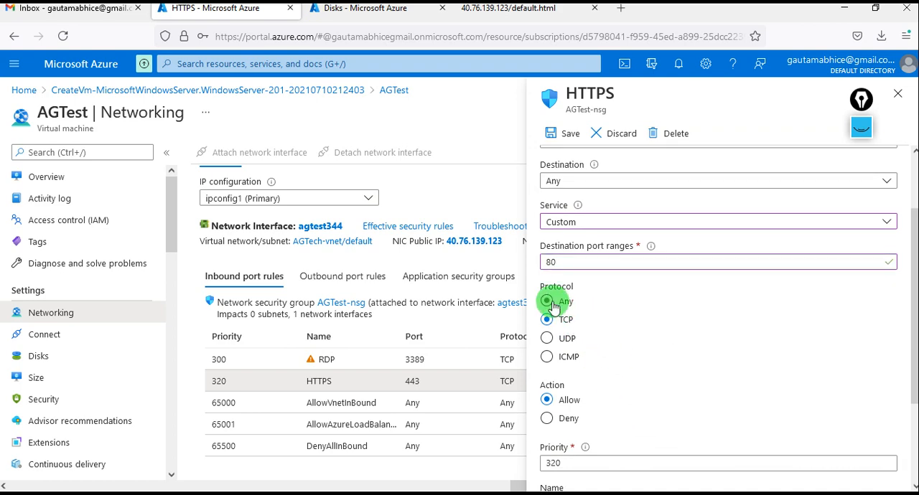
pyautogui.click(553, 303)
pyautogui.scroll(-2, 652, 365)
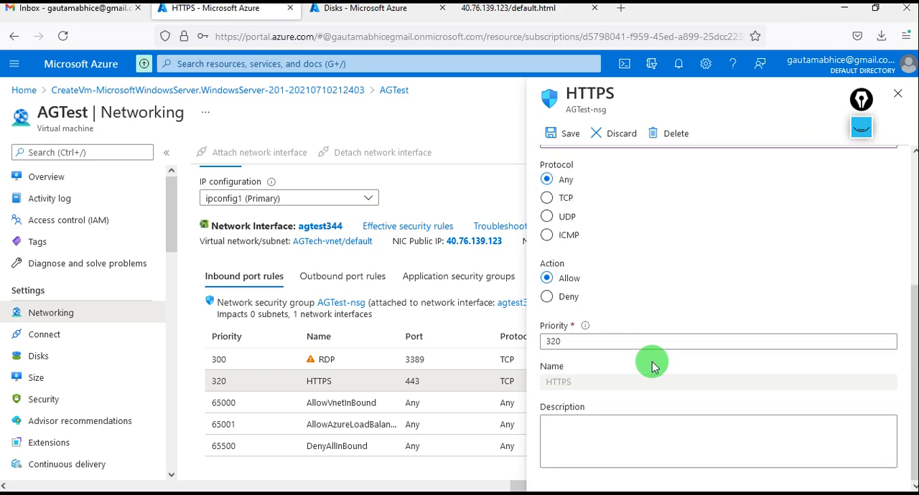
pyautogui.scroll(3, 652, 361)
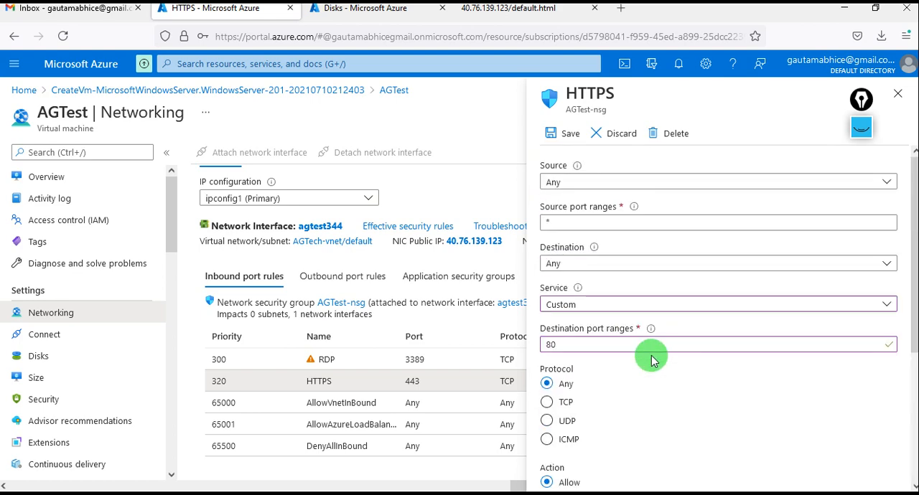
pyautogui.click(563, 143)
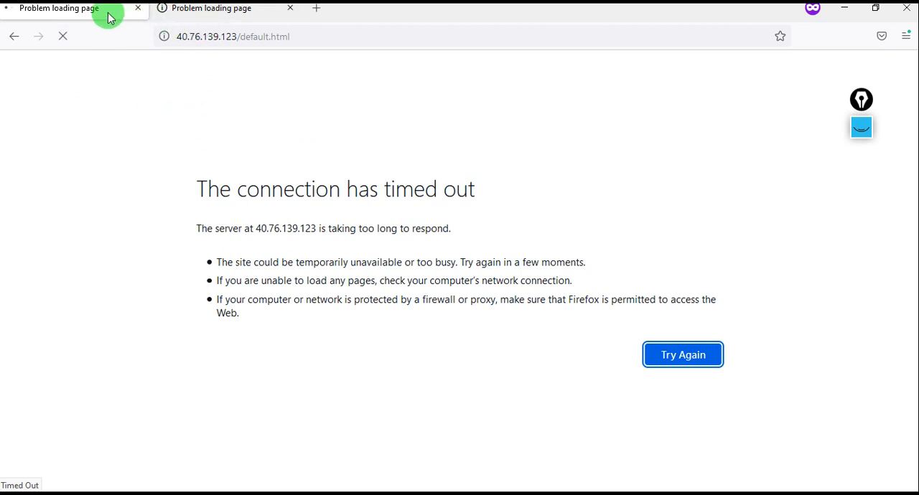
# - Check whether the test page loads in both private tabs and return to the regular window
pyautogui.click(204, 10)
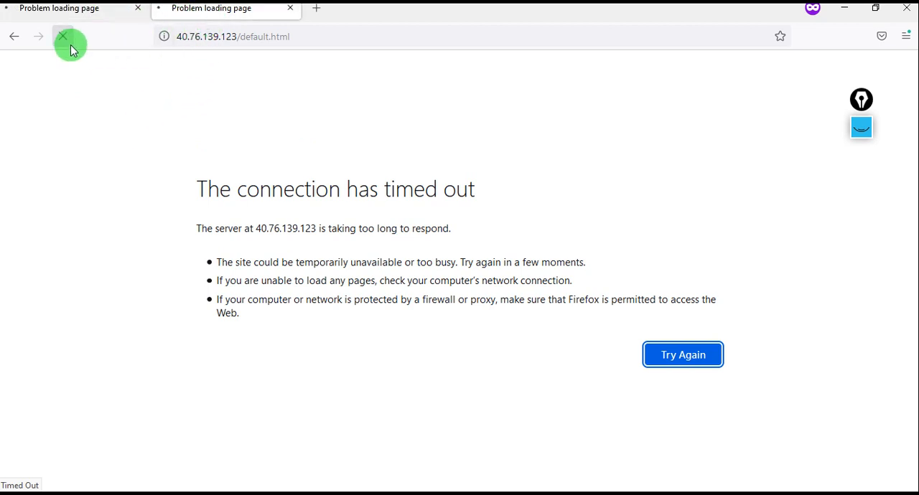
pyautogui.click(84, 14)
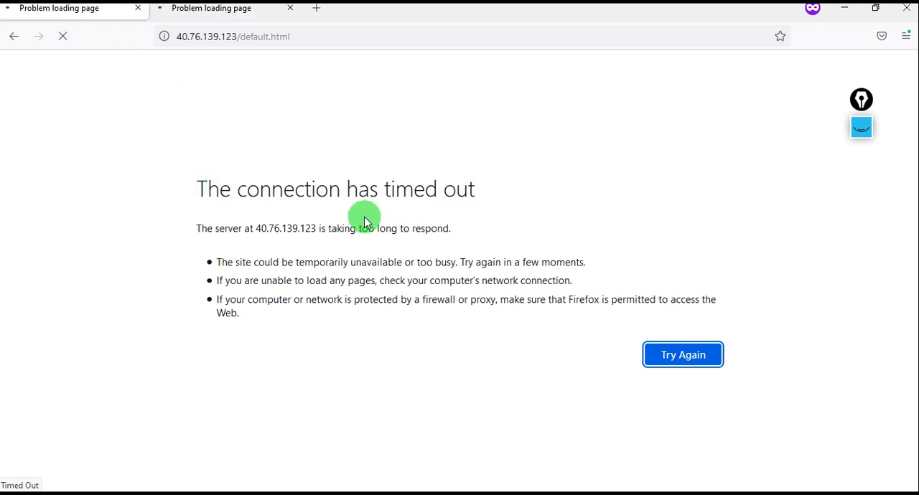
pyautogui.hotkey('alt', 'Tab')
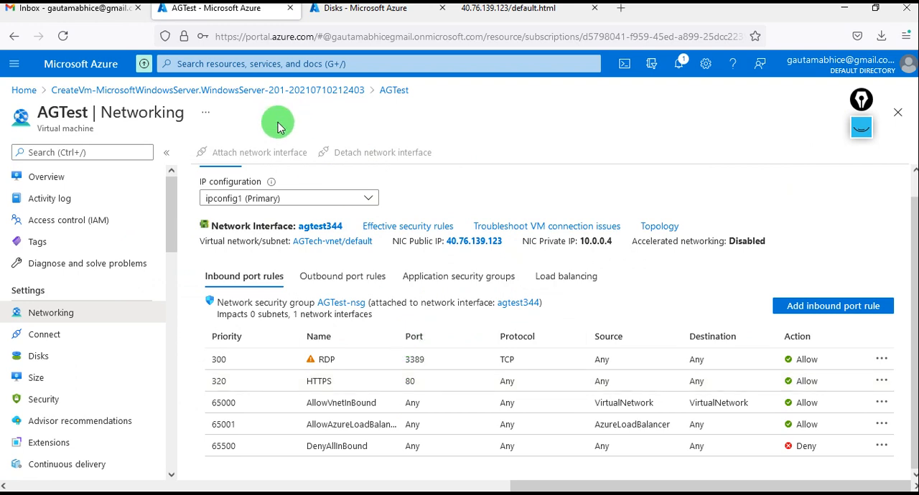
# - Refresh AGTest's networking page in the portal and load 40.76.139.123/default.html again in the regular window
pyautogui.click(70, 38)
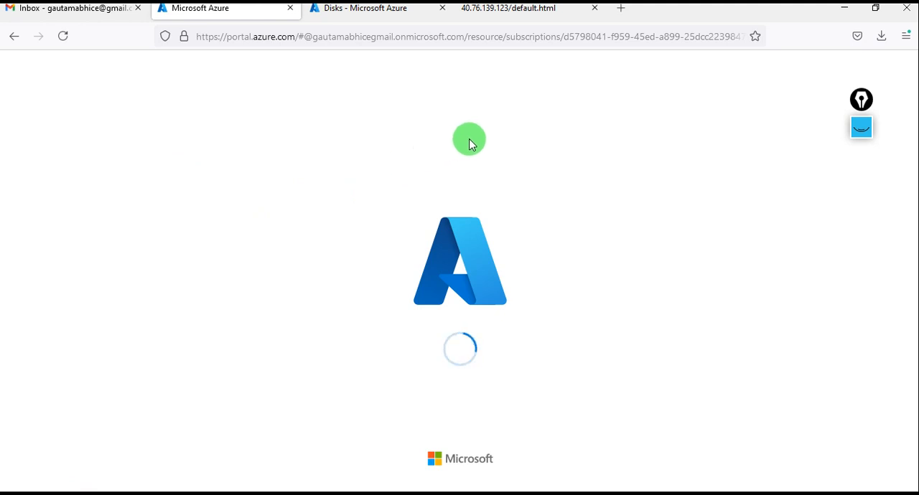
pyautogui.click(488, 8)
pyautogui.click(410, 41)
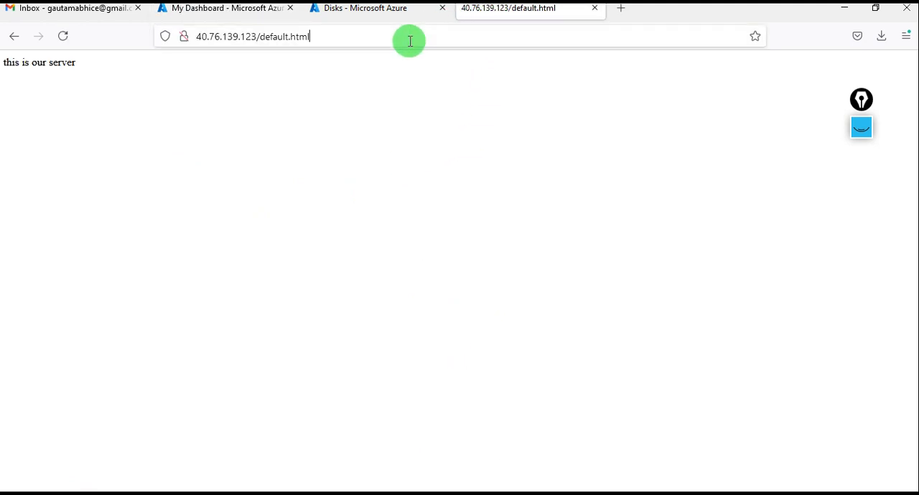
pyautogui.press('Return')
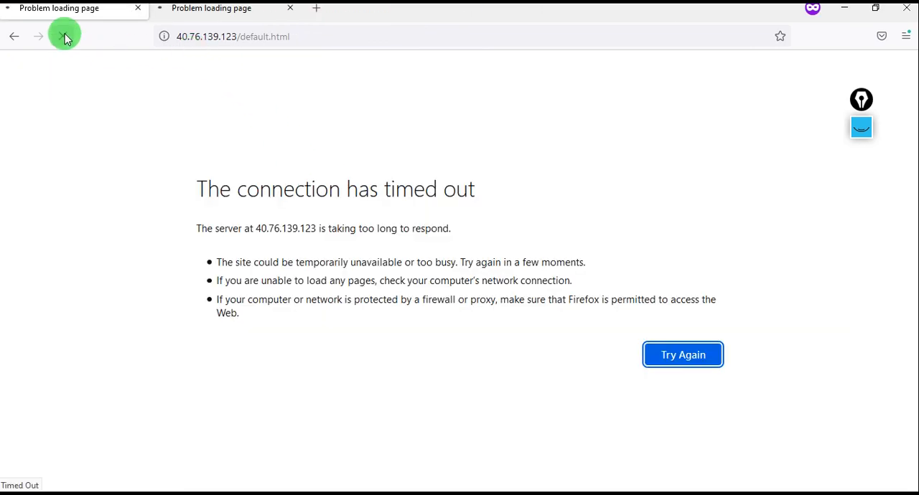
# - Retest the port 80 rule by reloading default.html in the private window and comparing both tabs
pyautogui.click(64, 37)
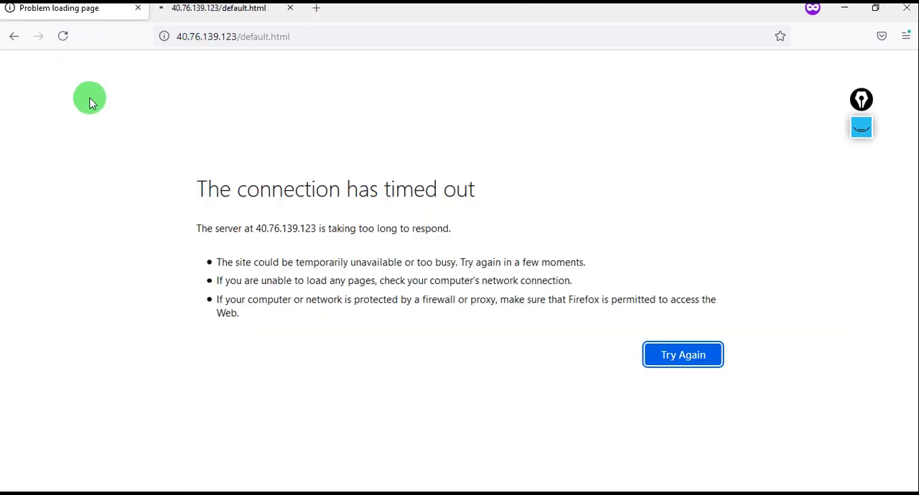
pyautogui.click(62, 37)
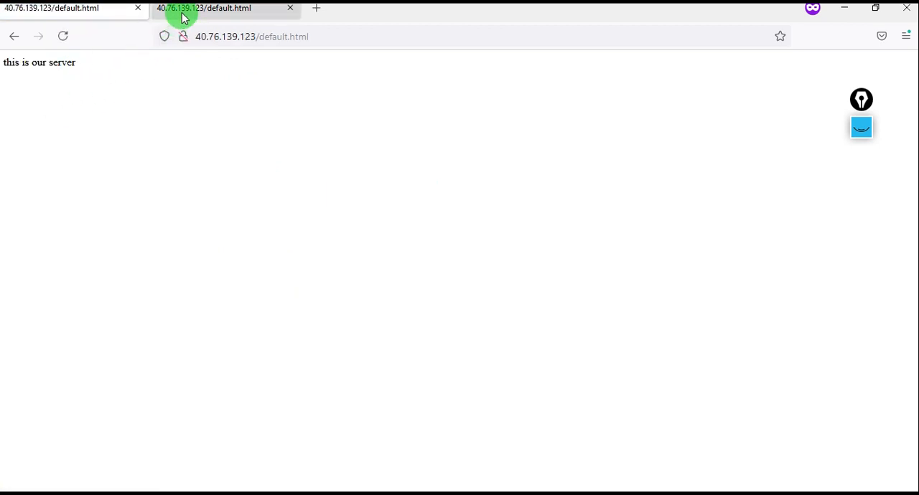
pyautogui.click(184, 18)
pyautogui.click(85, 16)
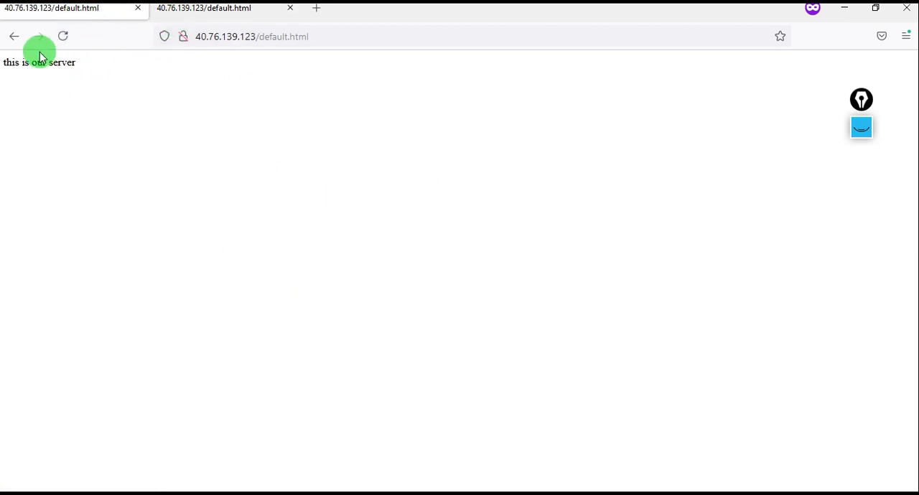
pyautogui.click(63, 37)
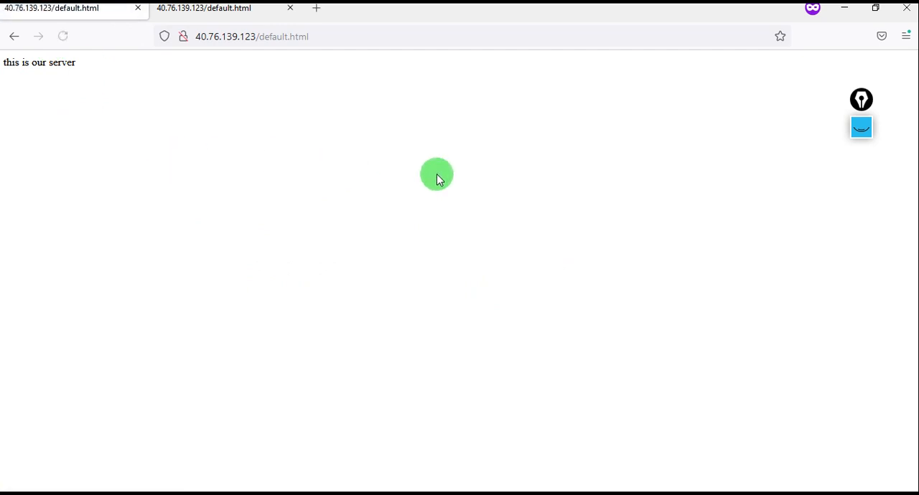
# - Compare the test page in the private window with the one in the regular window
pyautogui.hotkey('alt', 'Tab')
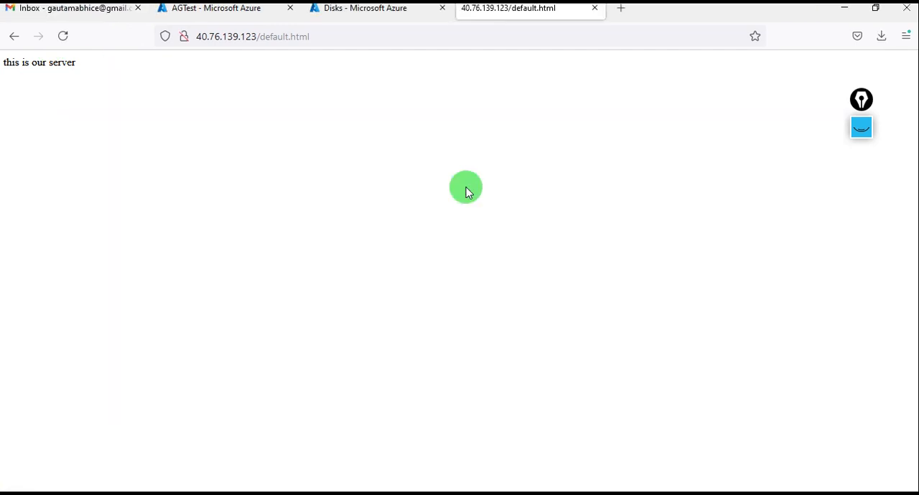
pyautogui.hotkey('alt', 'Tab')
pyautogui.press('Return')
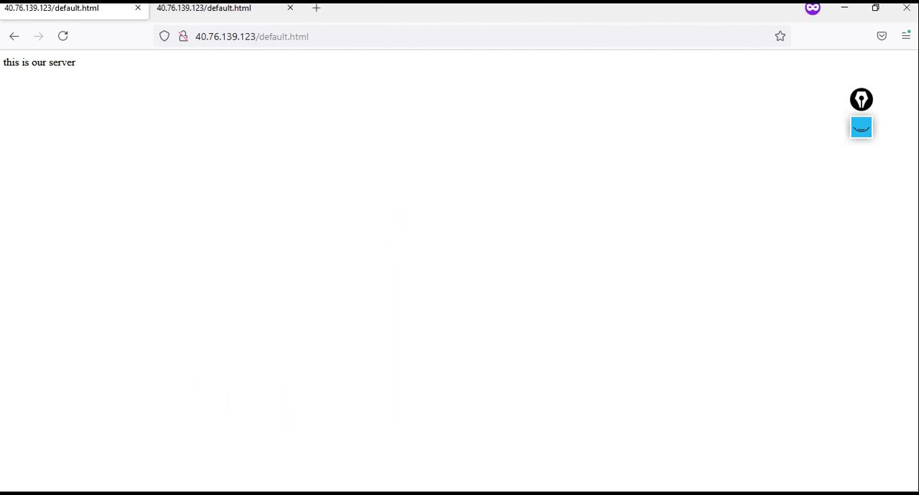
pyautogui.moveTo(246, 482)
pyautogui.click(209, 435)
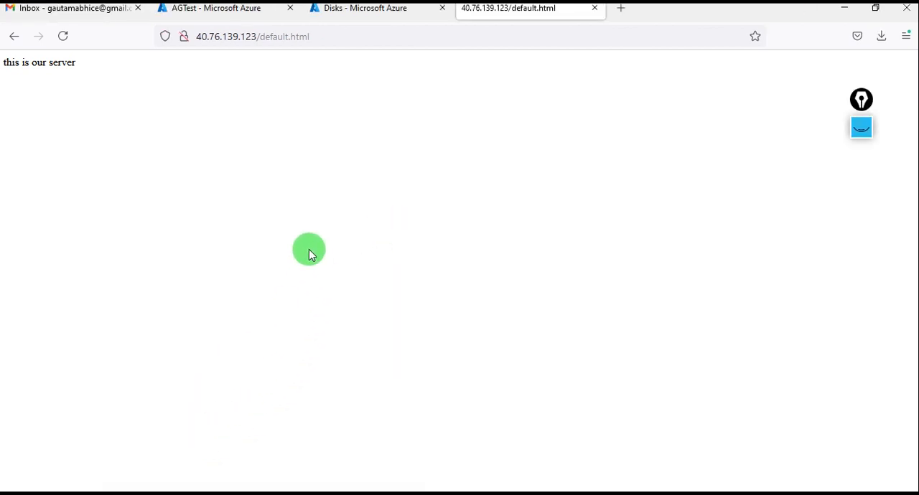
# - Return to AGTest's networking page in the portal and dismiss the remaining-credit notification
pyautogui.click(243, 8)
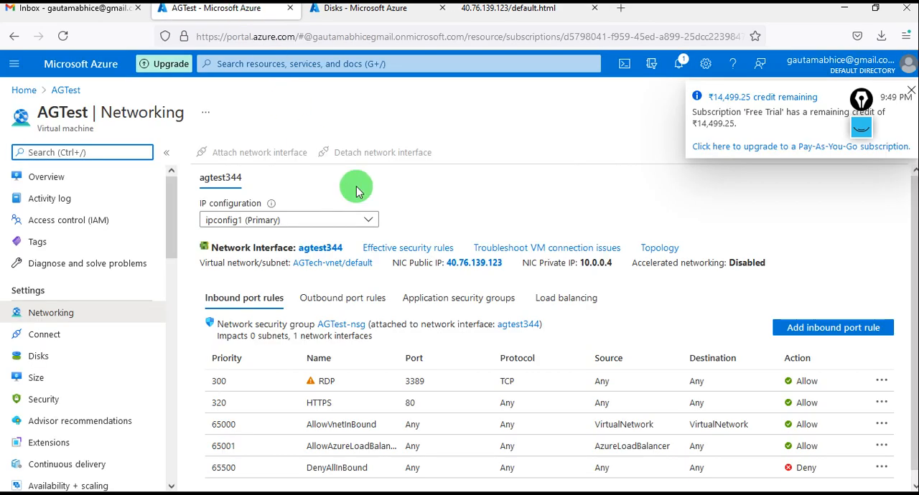
pyautogui.click(558, 149)
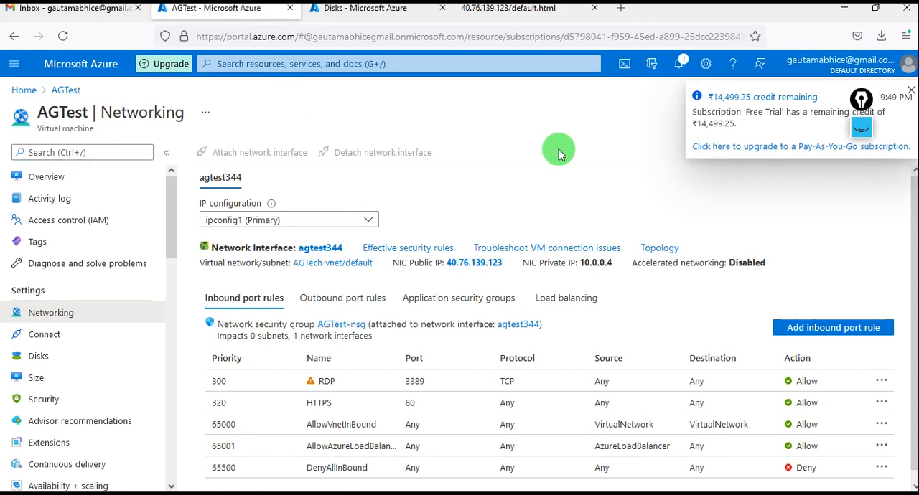
pyautogui.click(910, 90)
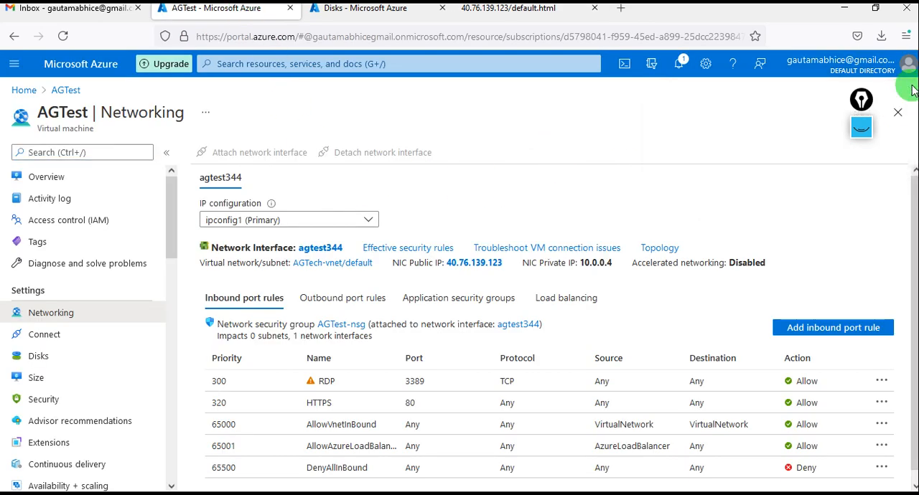